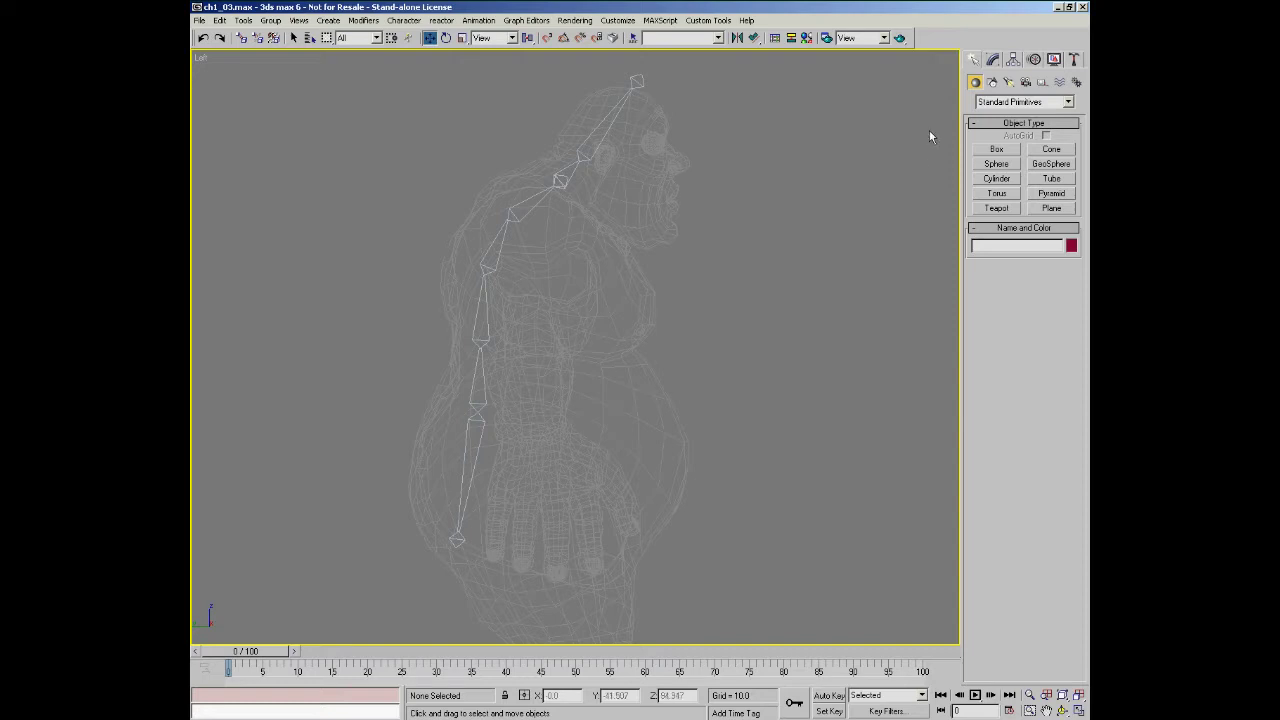
- Create a dummy helper and a larger point helper with cross and box display in front of the character
click(1043, 84)
click(997, 150)
drag(718, 296, 739, 317)
click(997, 164)
click(806, 307)
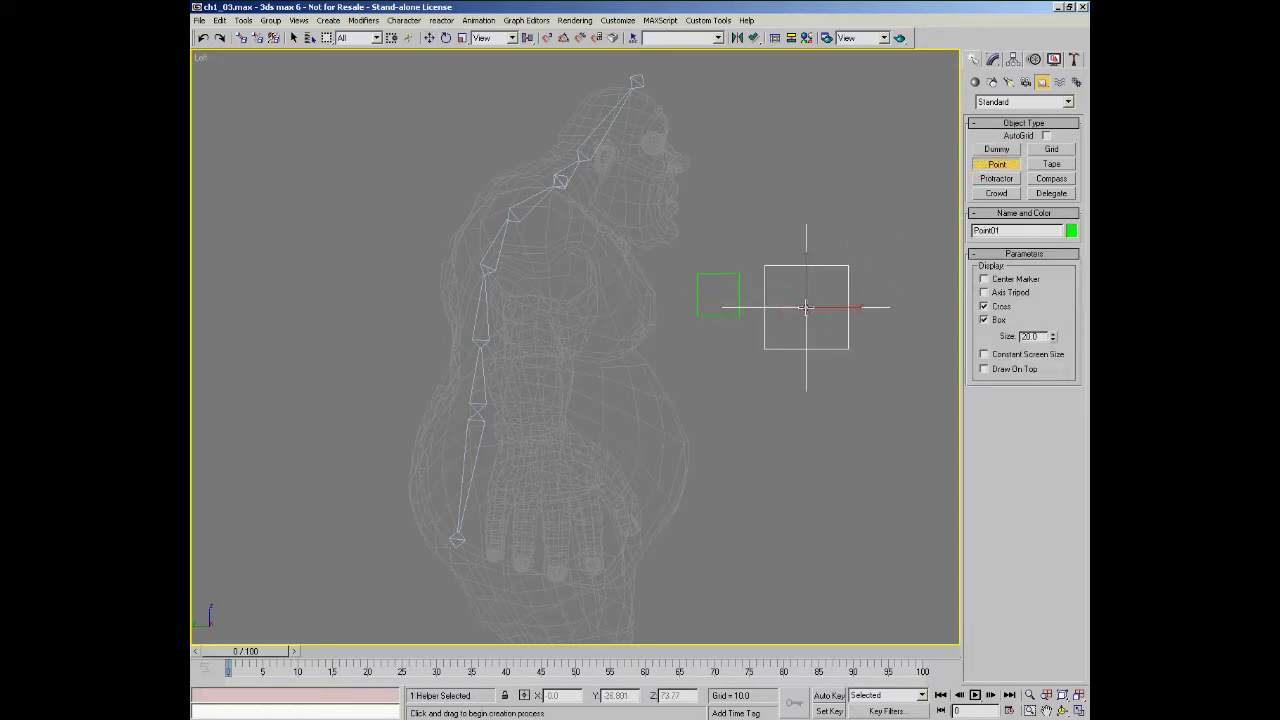
key(w)
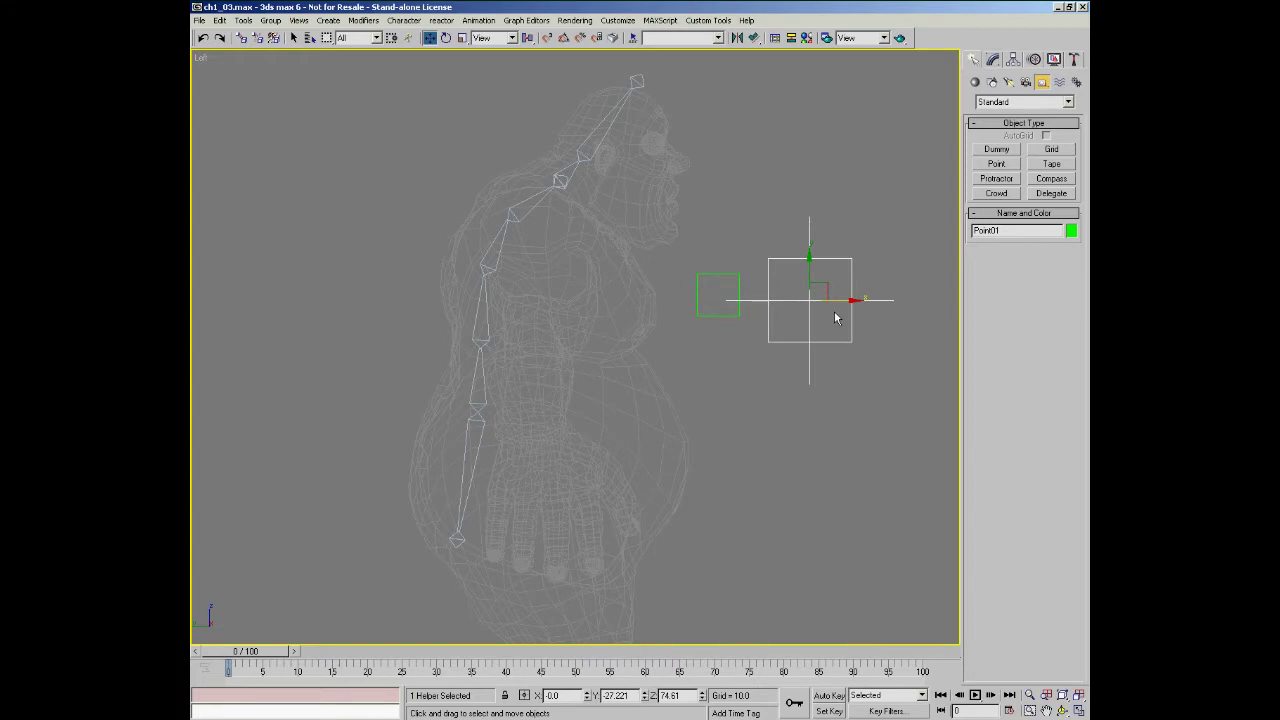
- Delete both the dummy and the point helper from the scene
drag(862, 237, 693, 338)
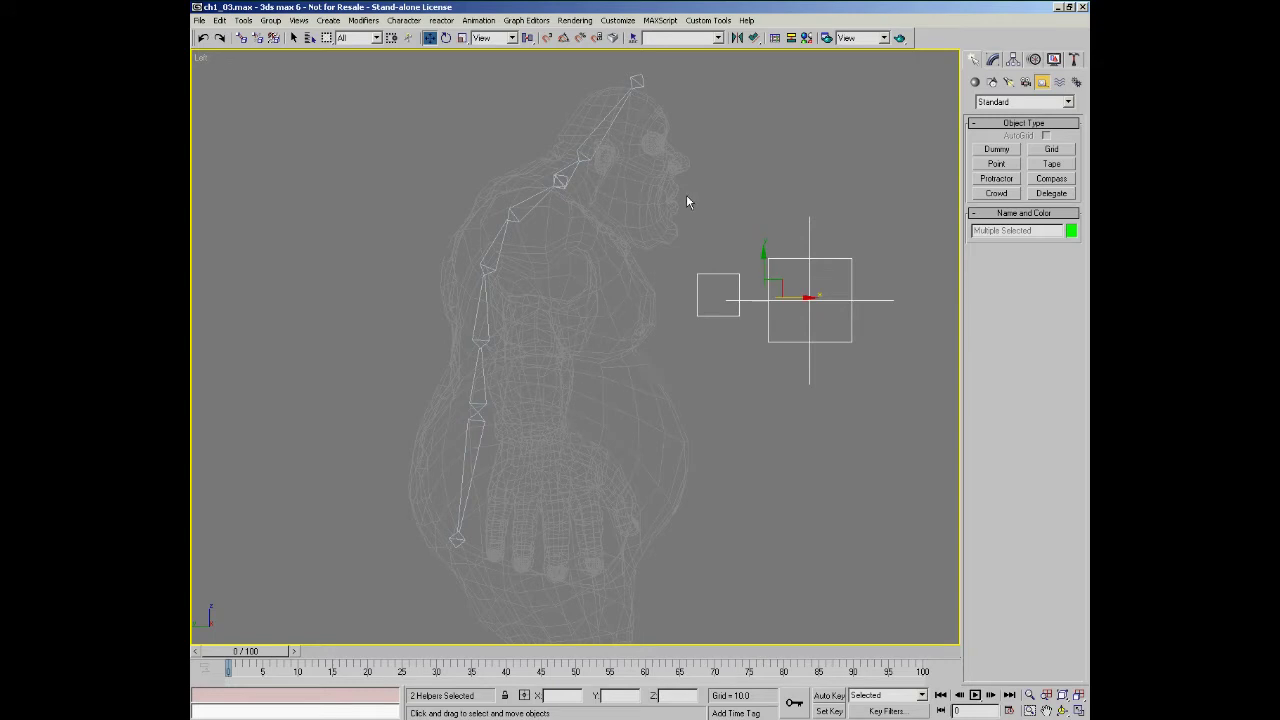
middle_drag(780, 237, 762, 251)
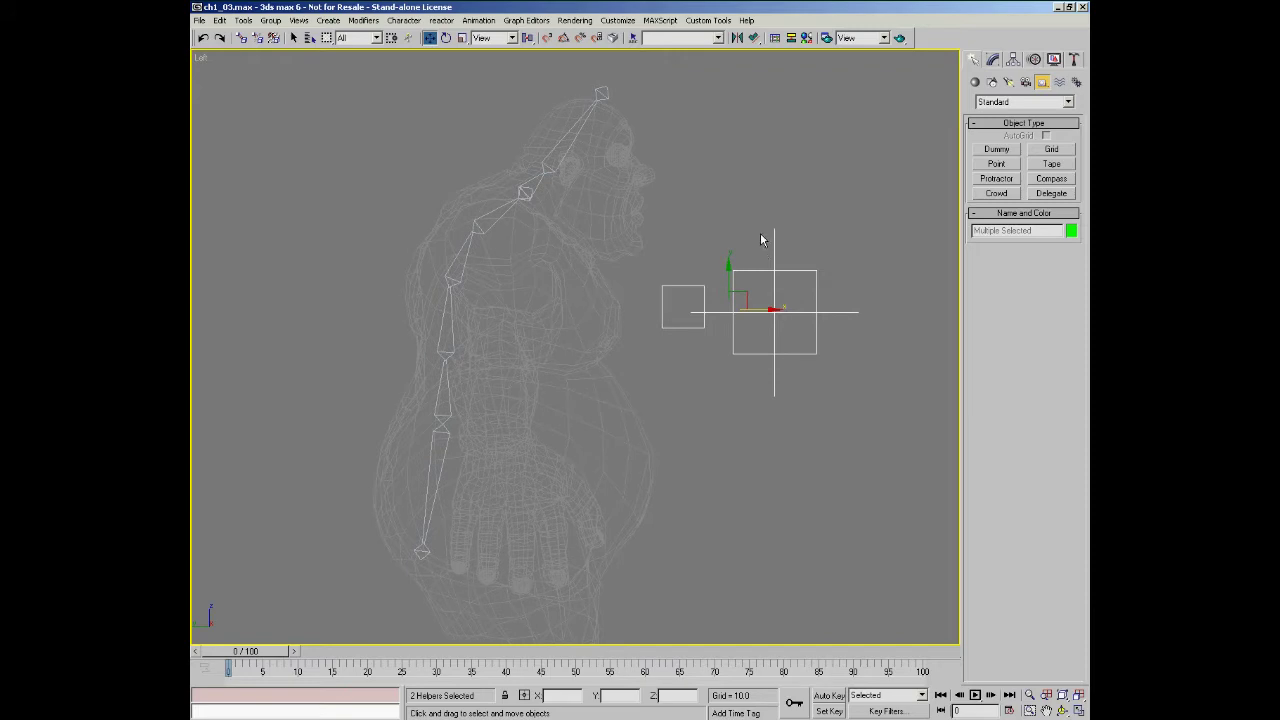
key(Delete)
middle_drag(573, 311, 631, 297)
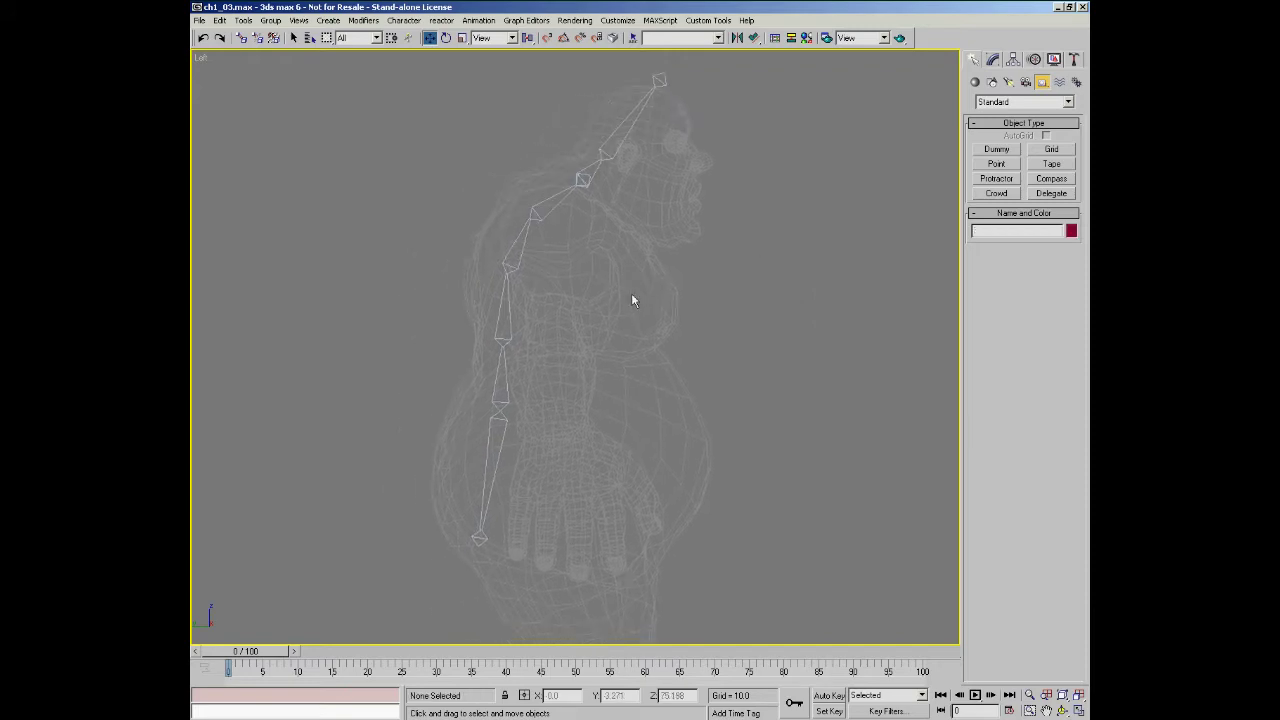
- Look over the selection filter choices and the Hide by Category display options, ending at the spline shape types
click(991, 81)
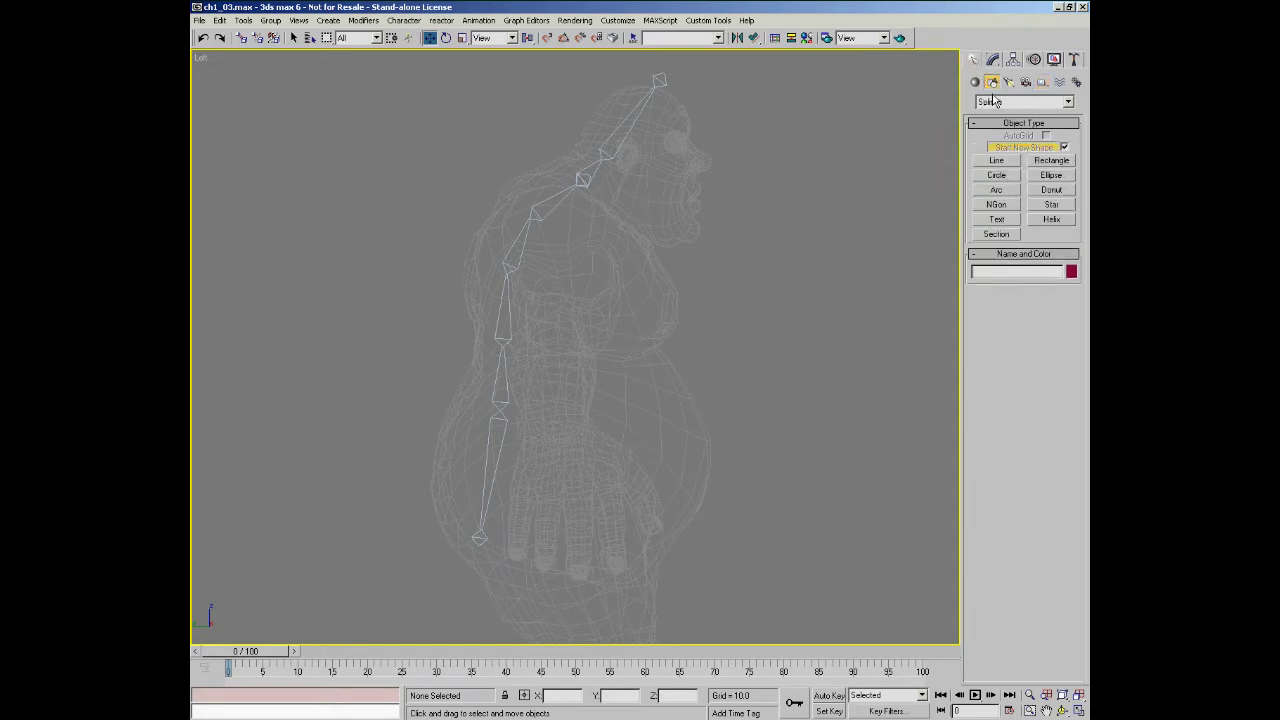
middle_drag(771, 249, 764, 252)
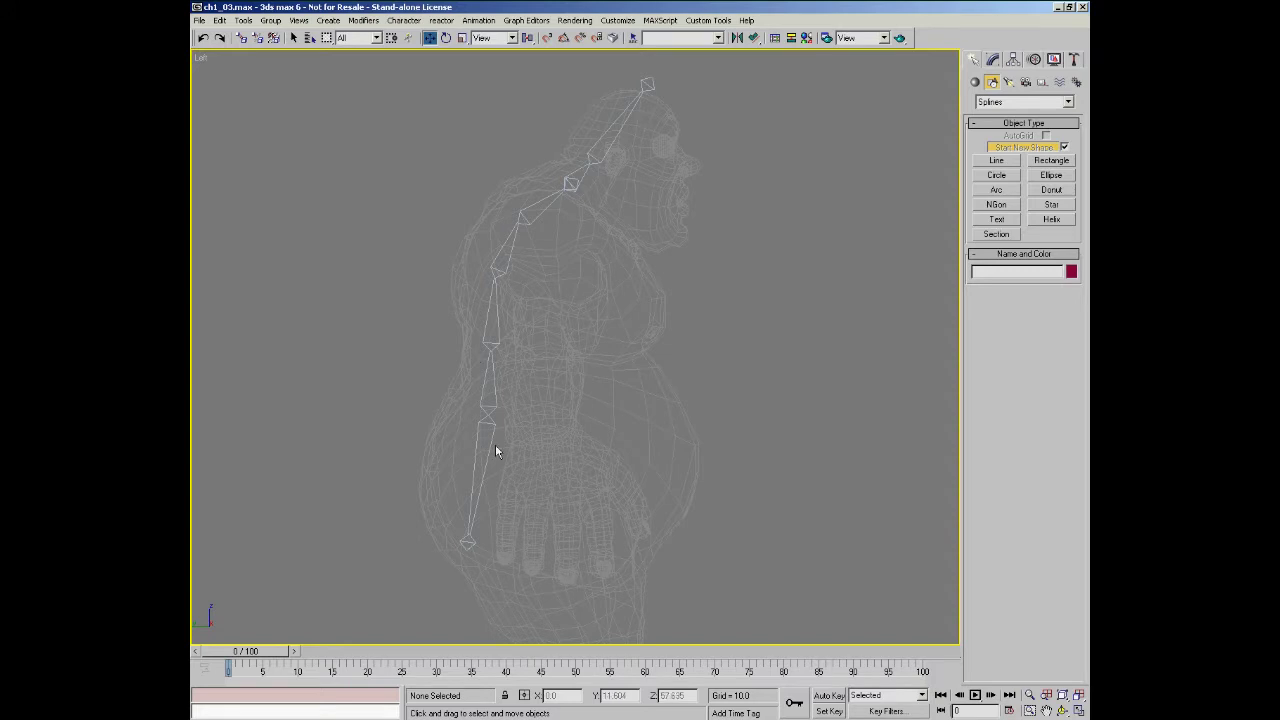
click(378, 38)
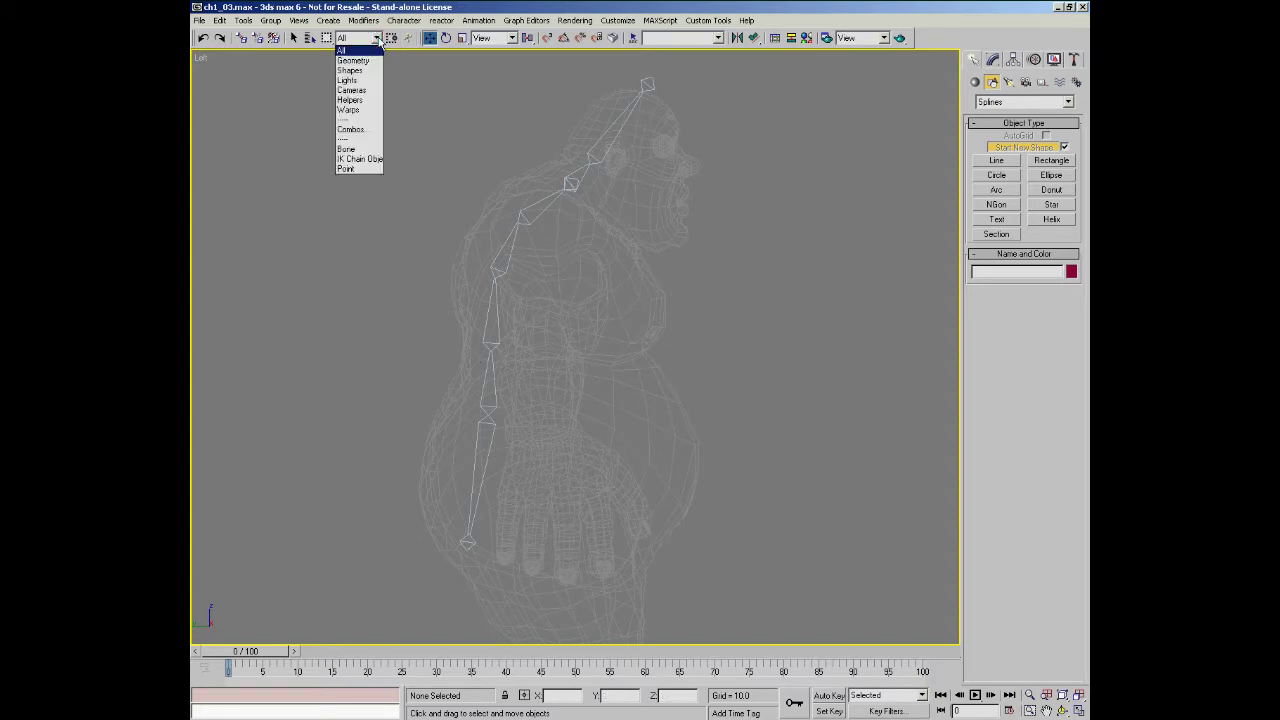
click(381, 40)
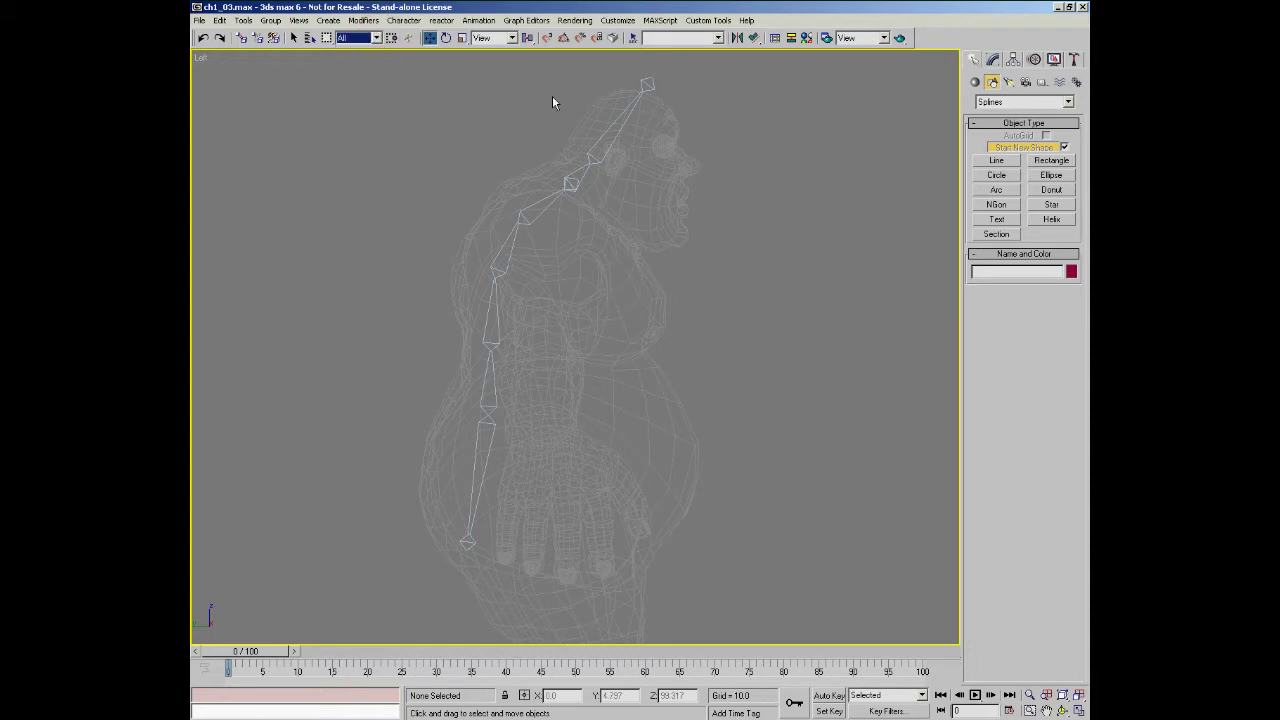
click(1054, 60)
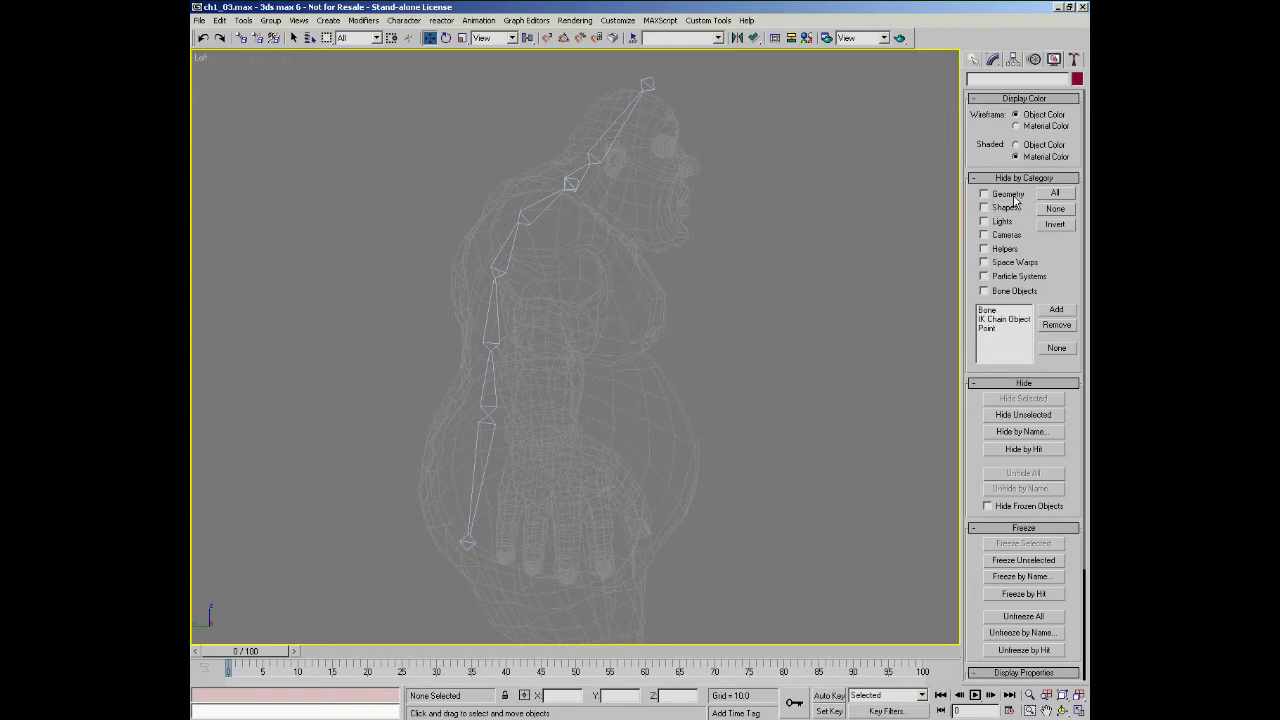
click(973, 59)
click(996, 175)
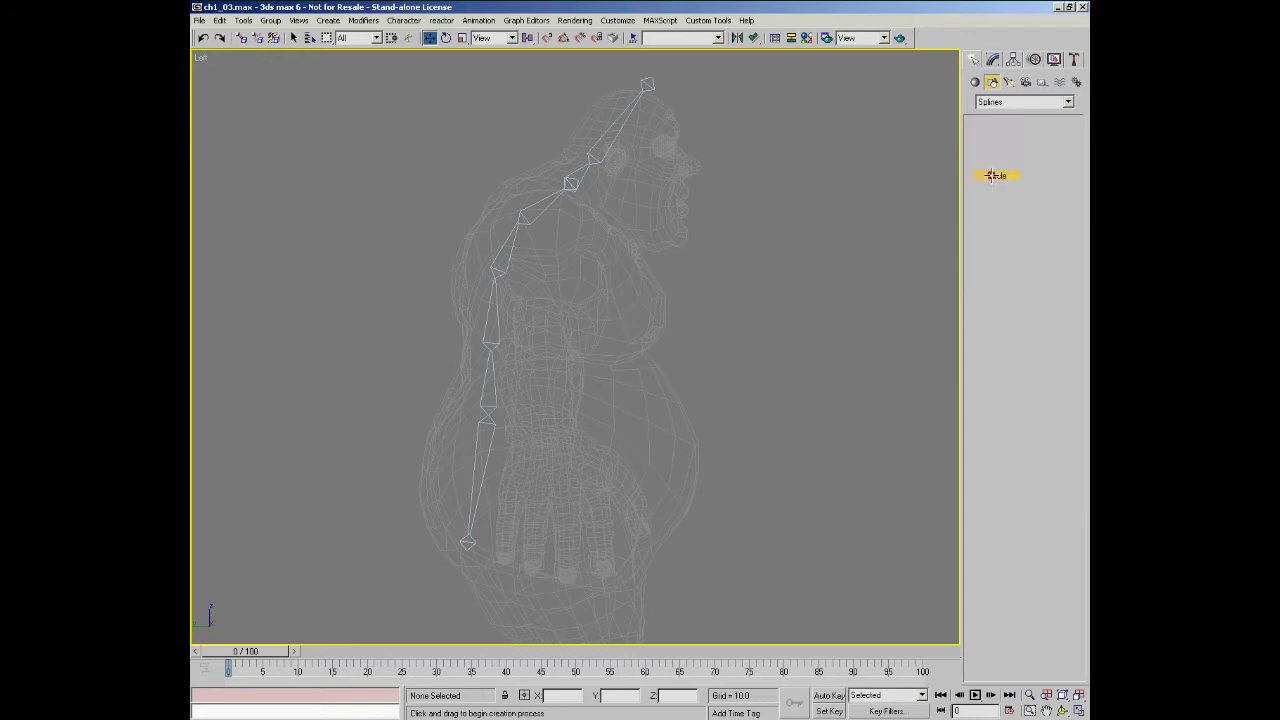
middle_drag(705, 314, 680, 317)
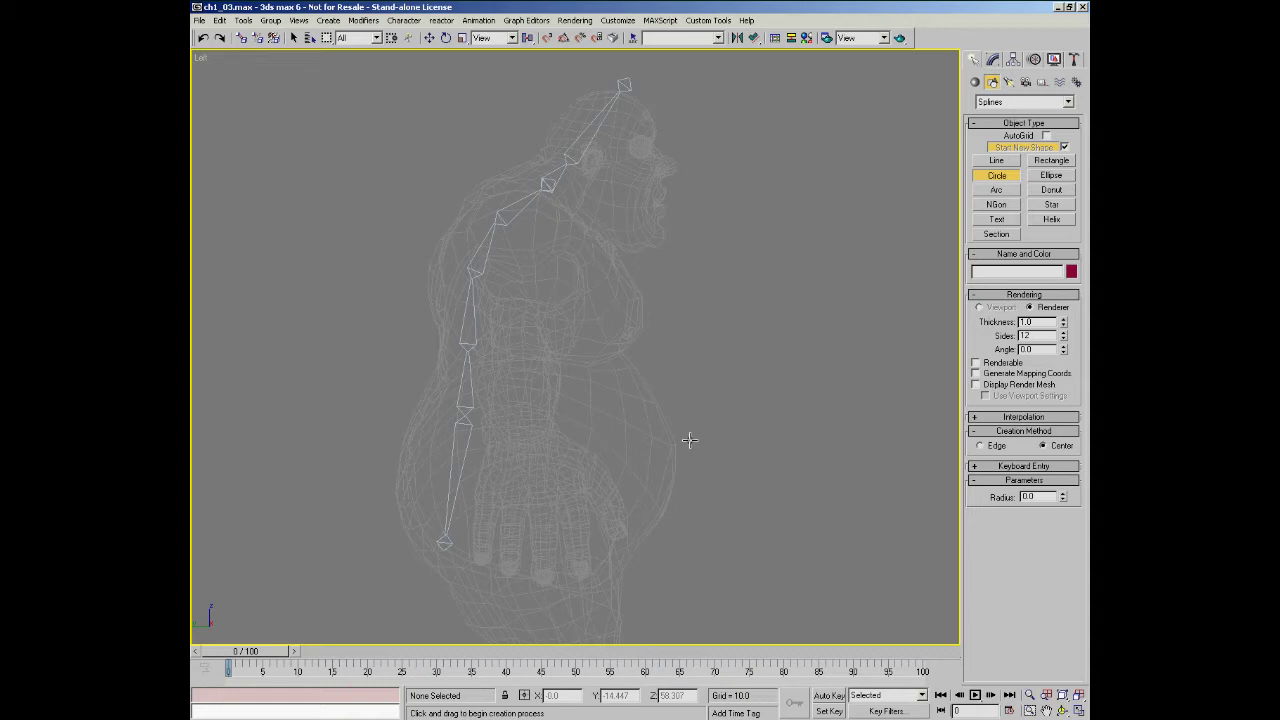
key(ctrl+r)
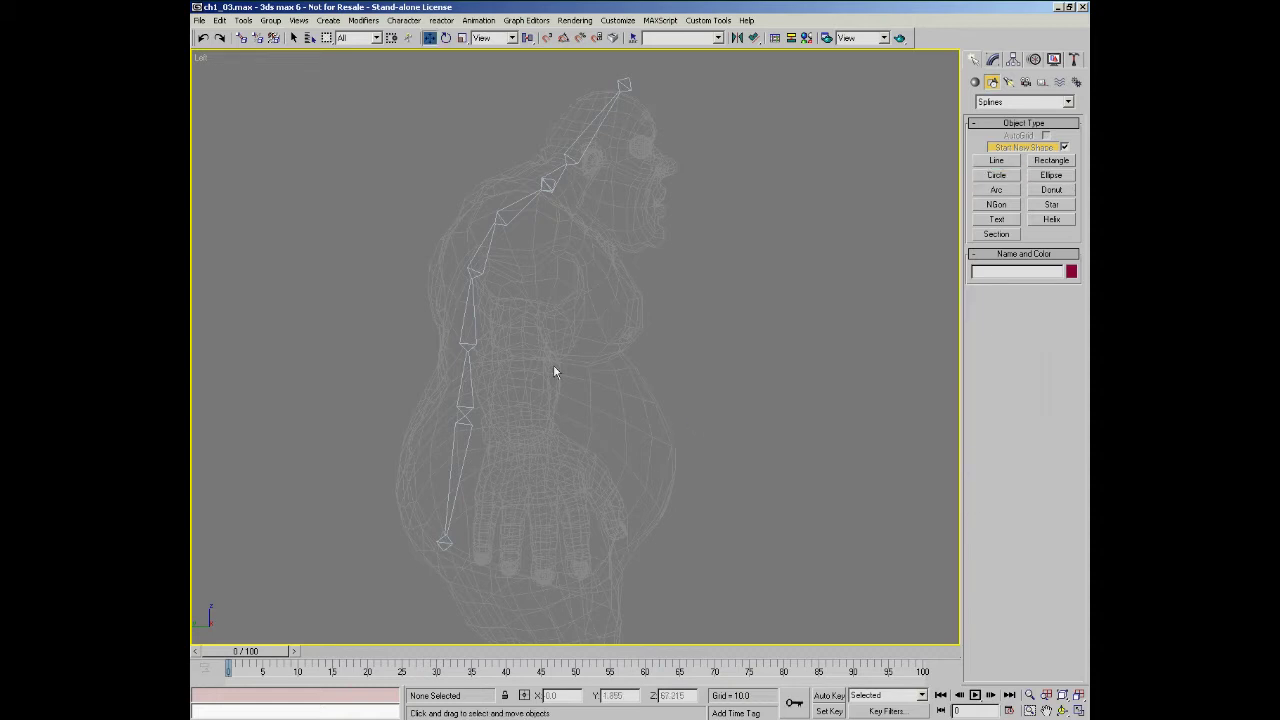
- Show the character shaded and examine the torso and spine bones in perspective and from the left side
key(F3)
drag(543, 372, 521, 373)
key(w)
click(305, 394)
middle_drag(481, 363, 560, 328)
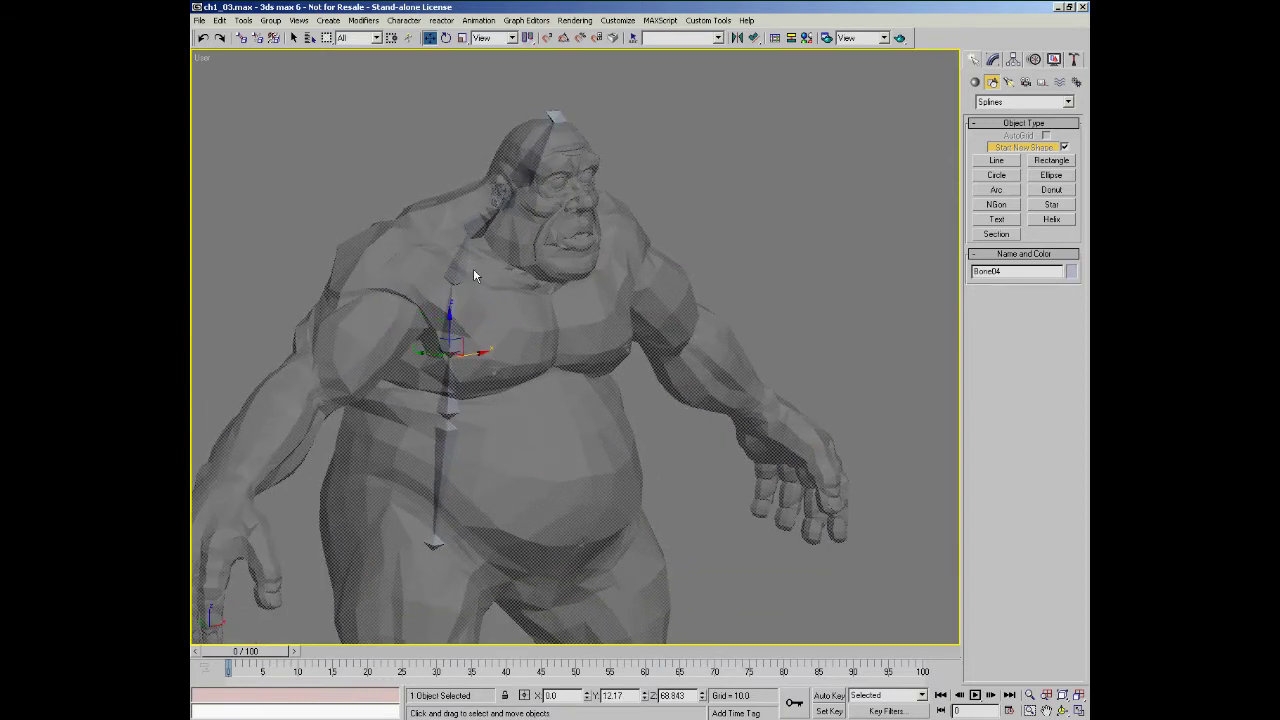
middle_drag(586, 387, 611, 327)
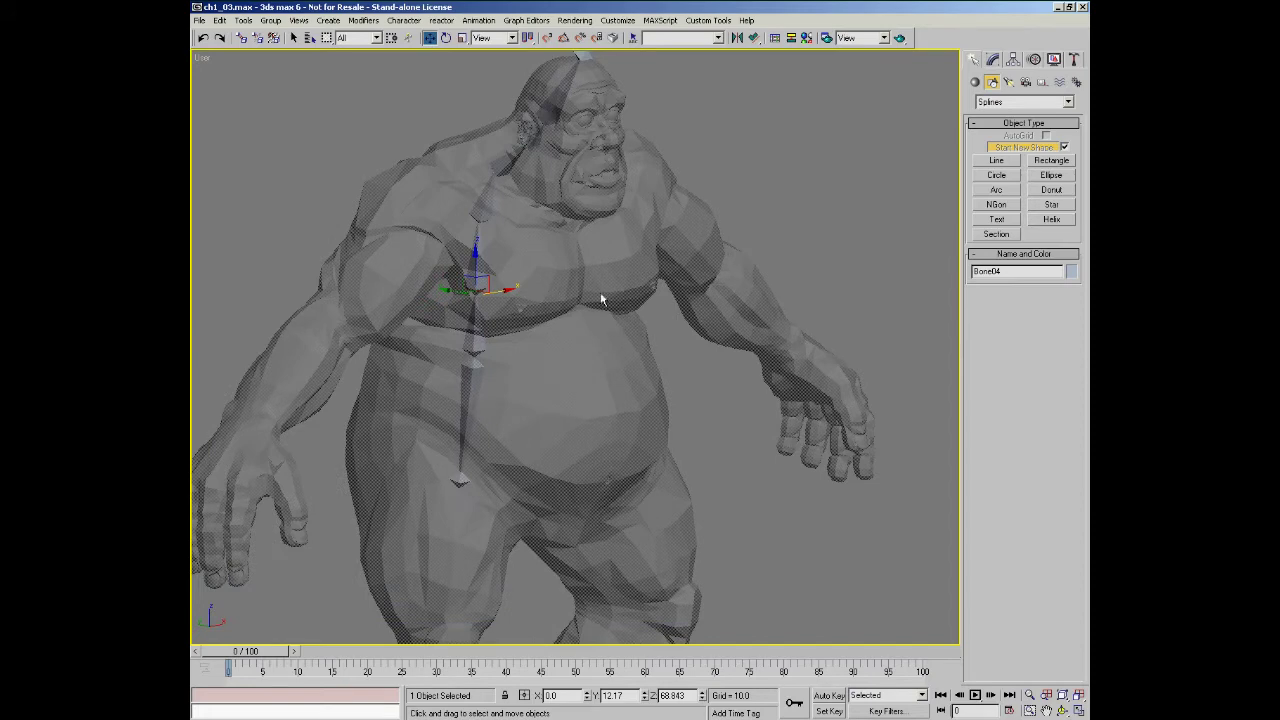
key(l)
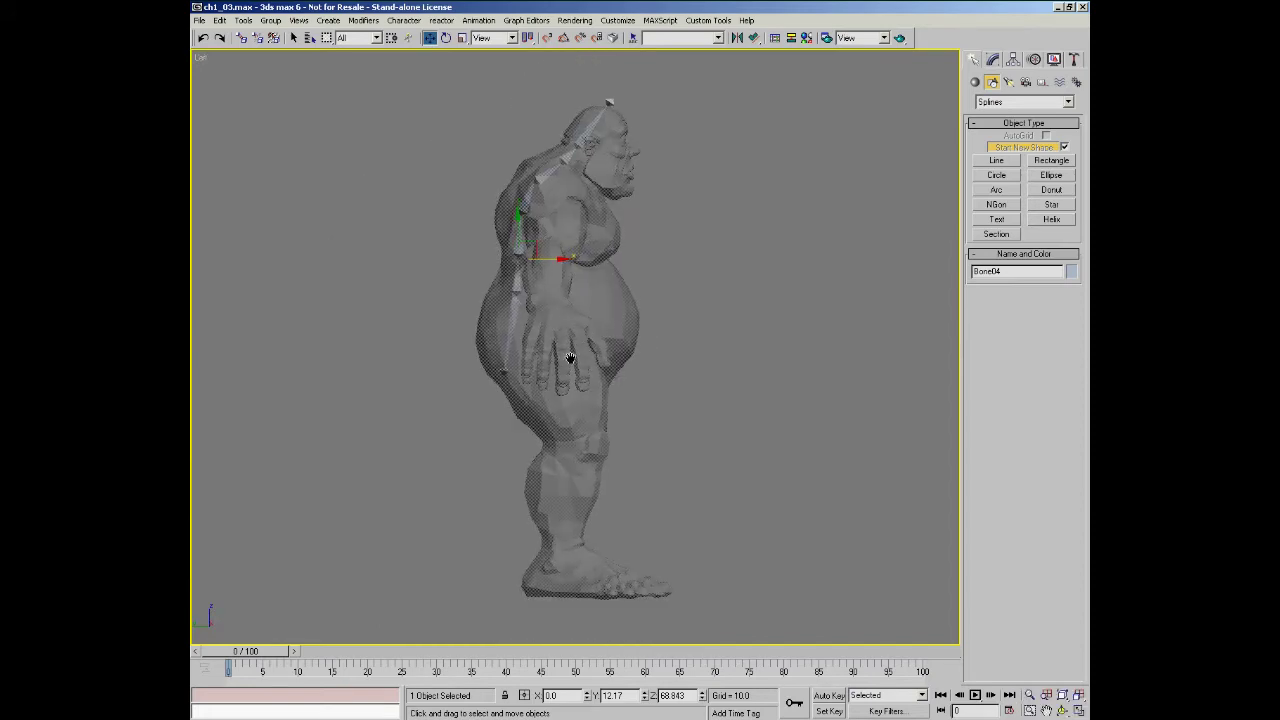
middle_drag(571, 360, 521, 420)
key(alt+z)
drag(531, 263, 535, 215)
middle_drag(534, 294, 560, 294)
key(w)
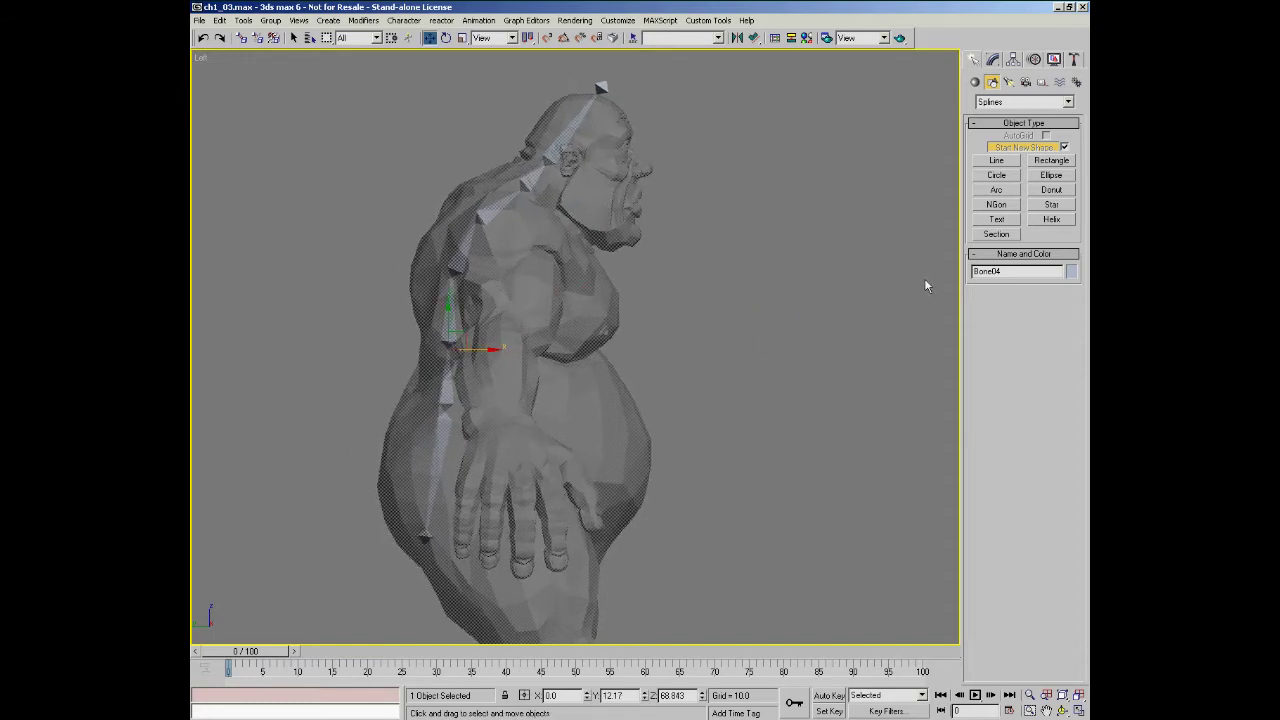
- Draw a circle spline with a radius of about 22 on the ground plane in the Top view, near the character's feet
click(997, 176)
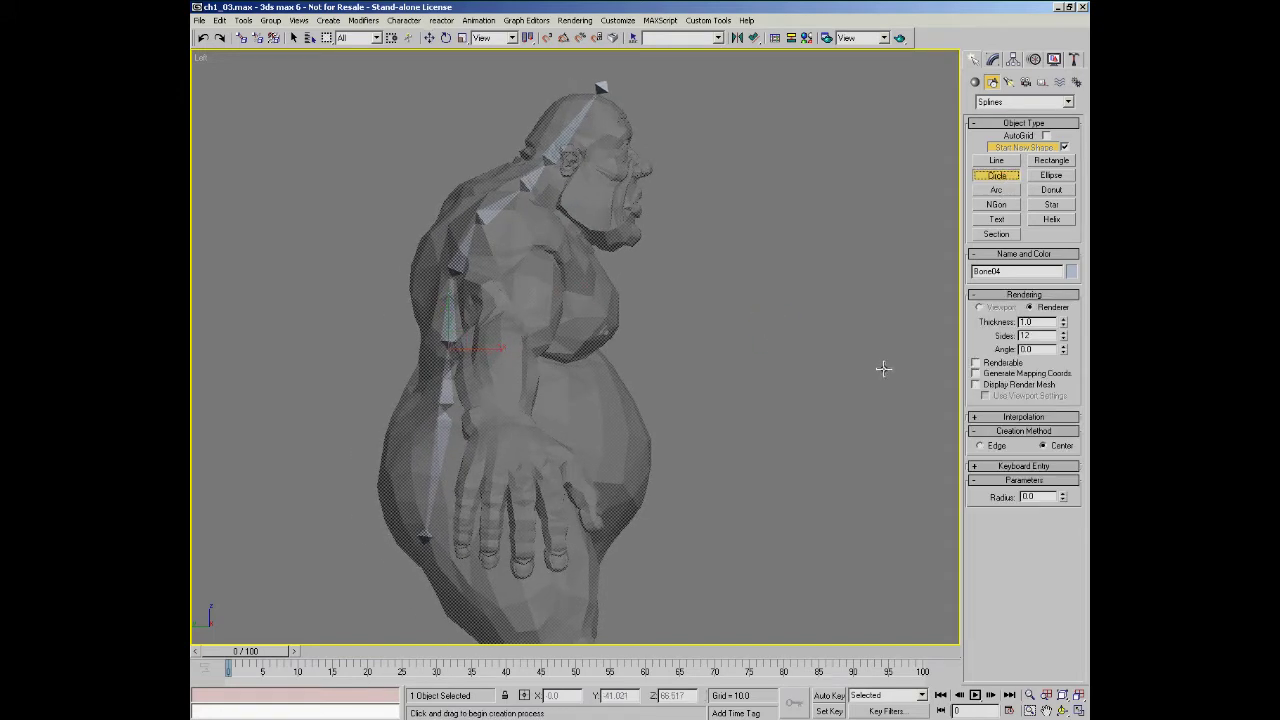
key(t)
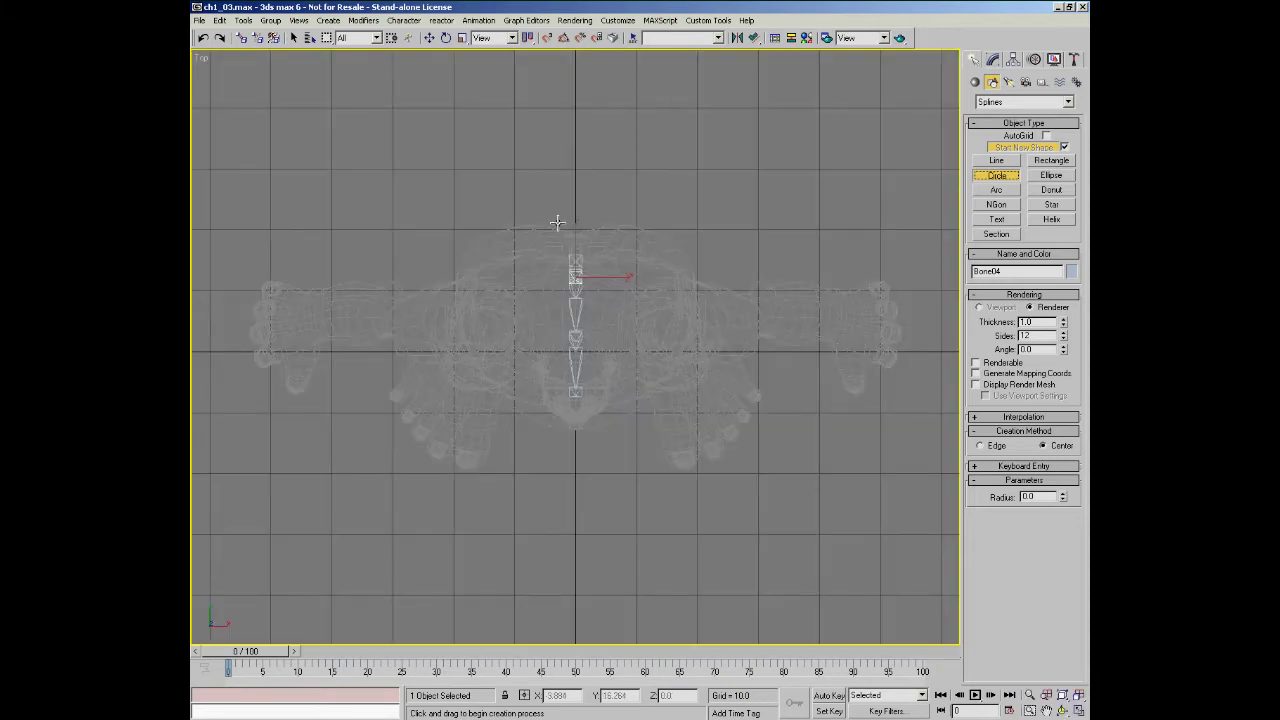
drag(576, 447, 597, 580)
key(ctrl+r)
drag(586, 403, 667, 335)
key(w)
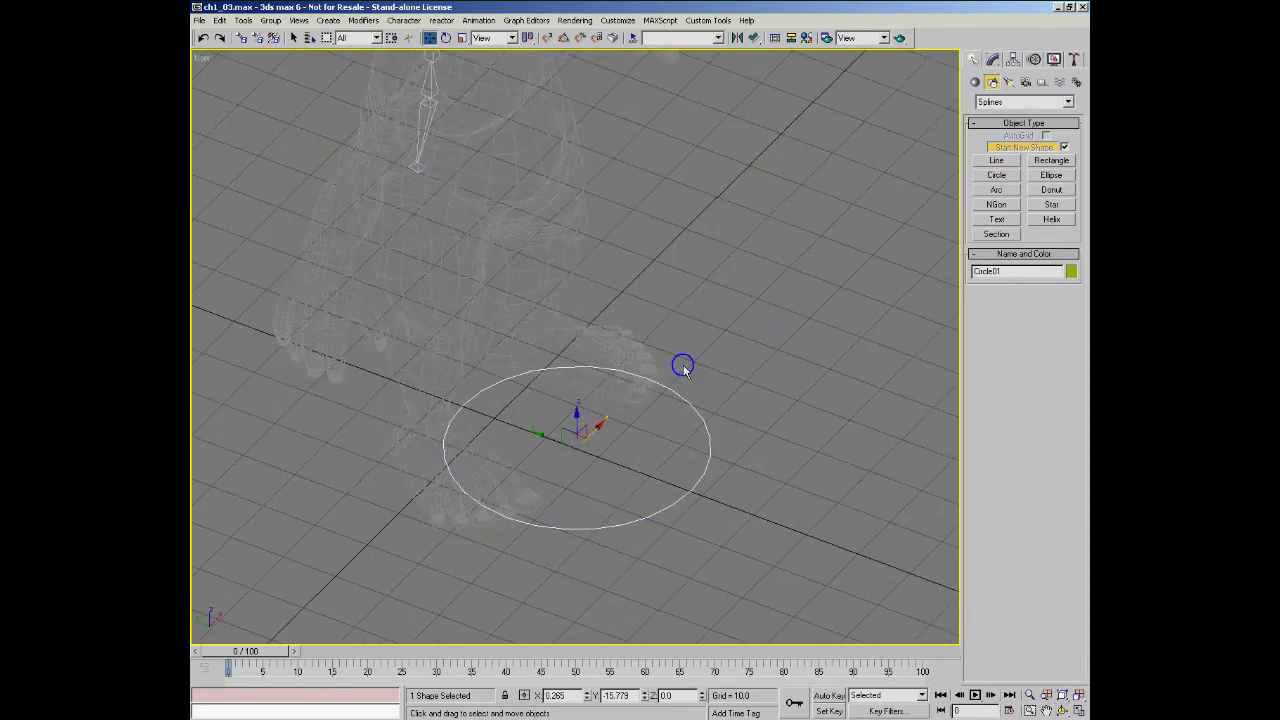
- Center the circle on the character's midline by setting its absolute X position to 0 with Move Transform Type-In
right_click(430, 44)
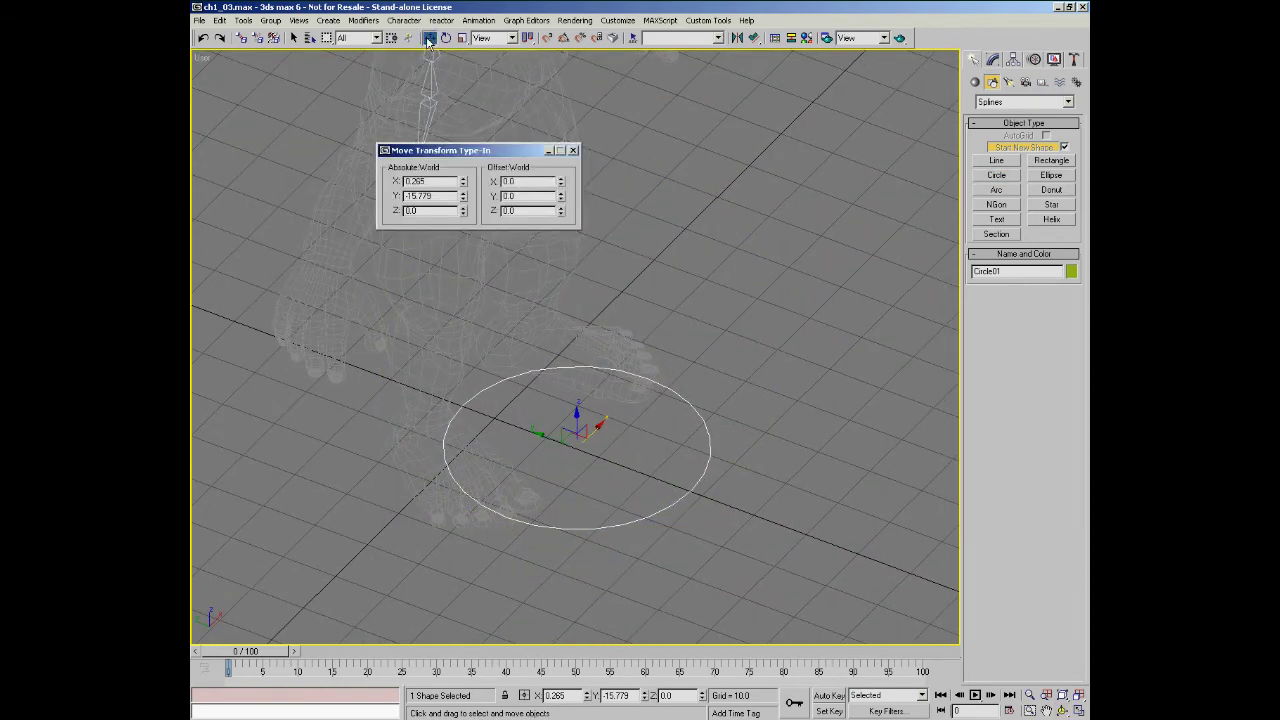
drag(455, 143, 304, 114)
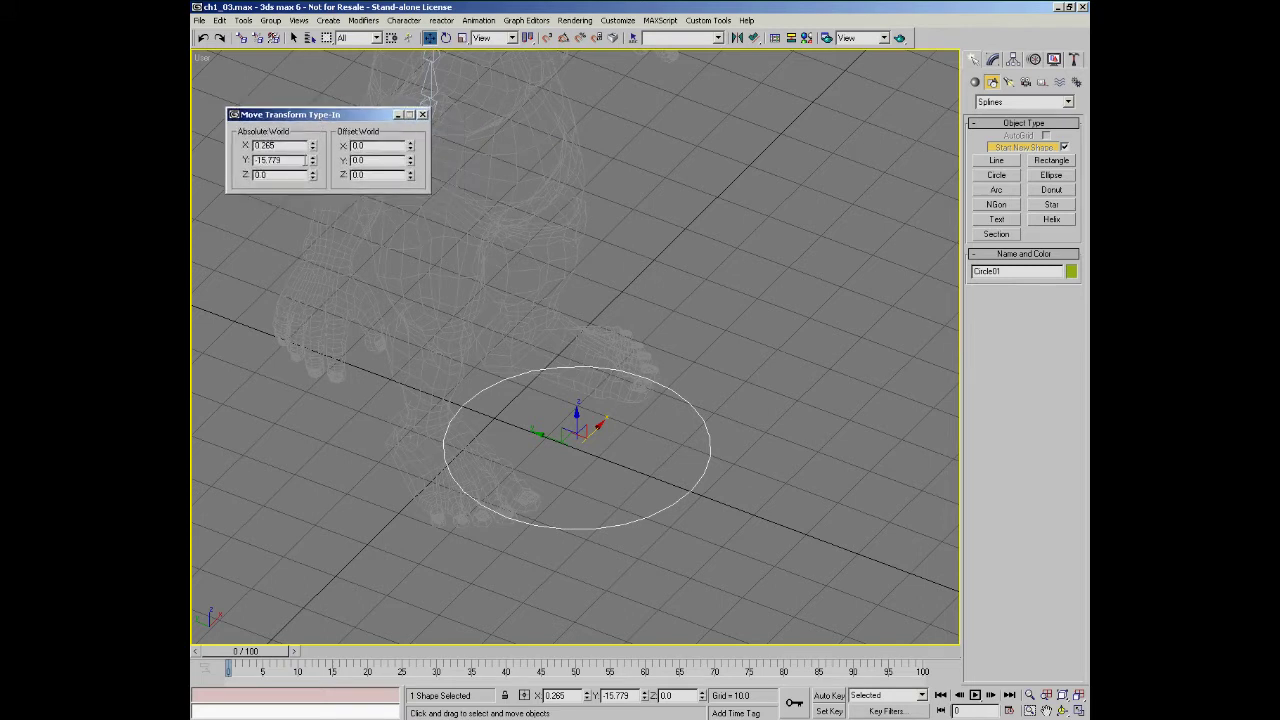
right_click(313, 149)
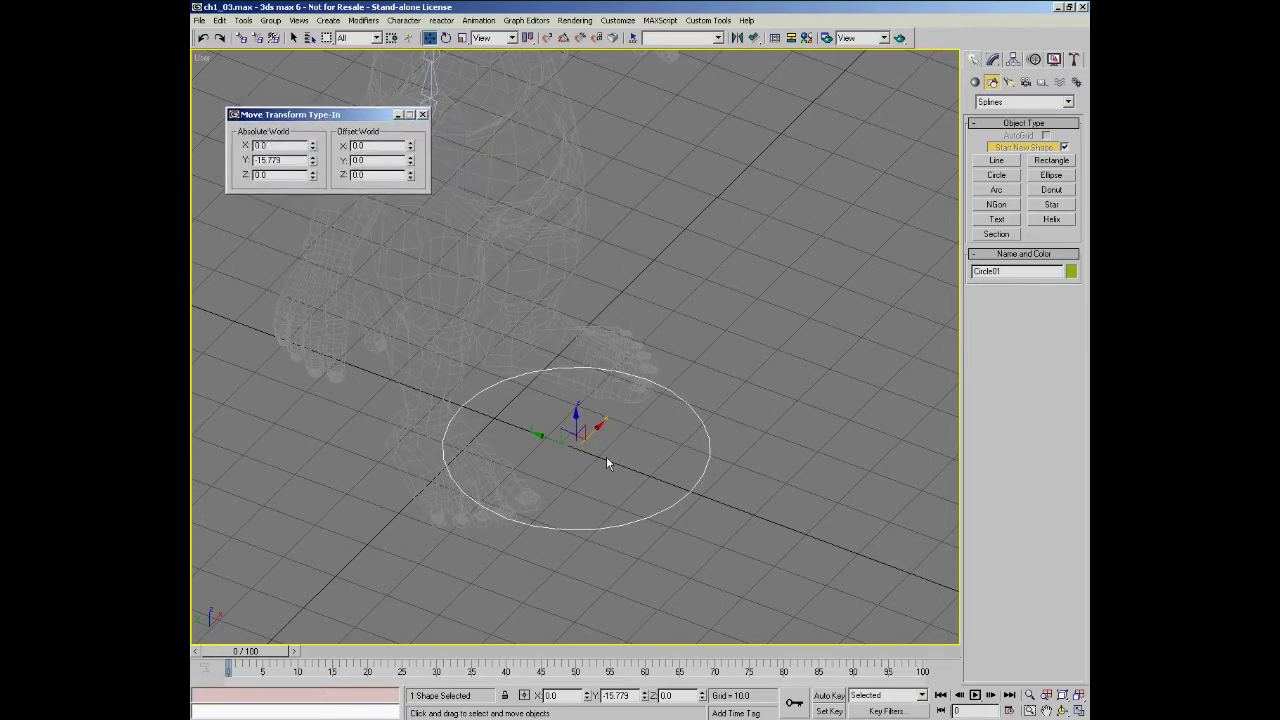
- Move the circle in the Left view up to the character's waist, at about Y 4.4 and Z 61.4
mouse_move(587, 449)
middle_down()
mouse_move(653, 437)
mouse_move(637, 431)
mouse_move(723, 431)
middle_up()
key(l)
drag(711, 578, 613, 274)
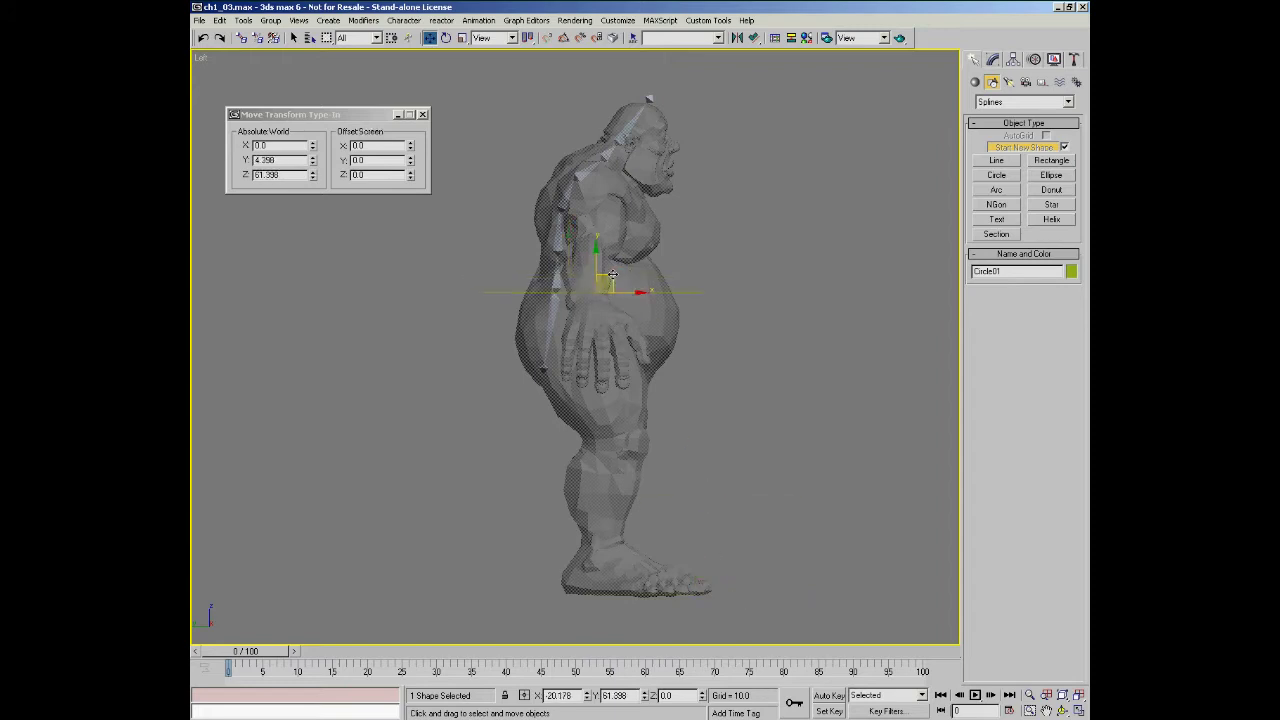
key(ctrl+r)
drag(624, 318, 578, 340)
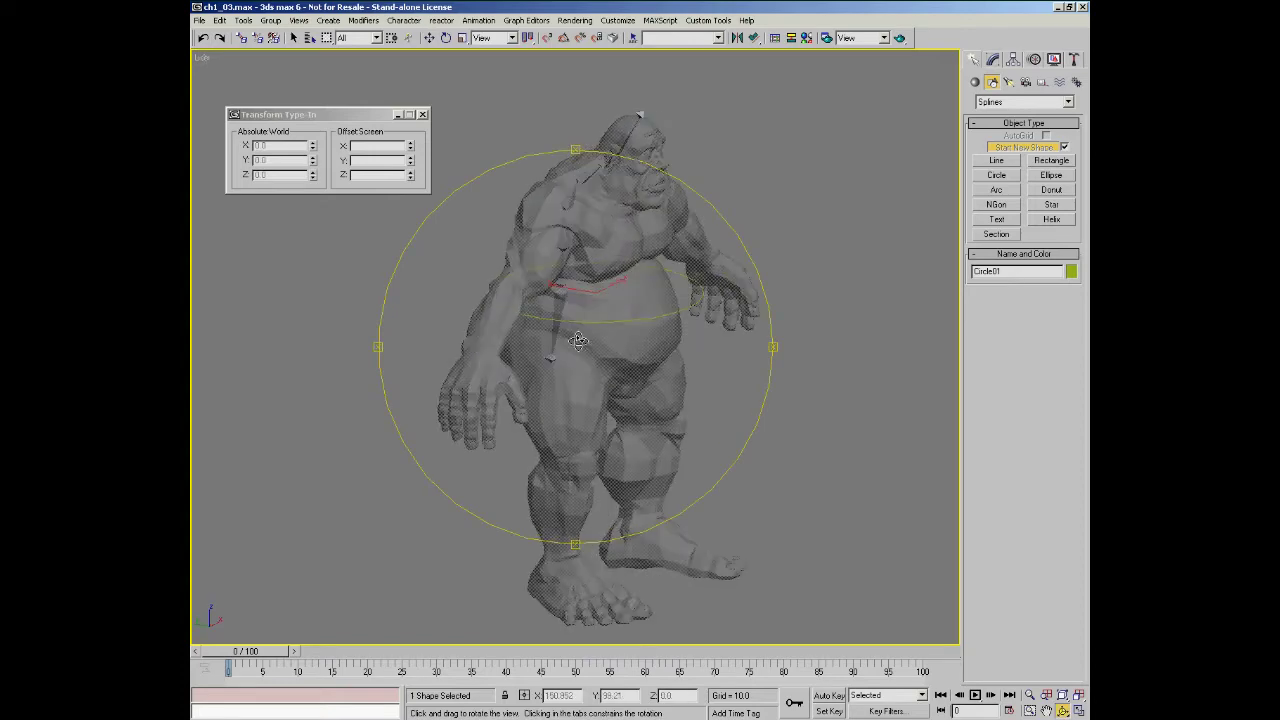
scroll(590, 235, up, 5)
key(w)
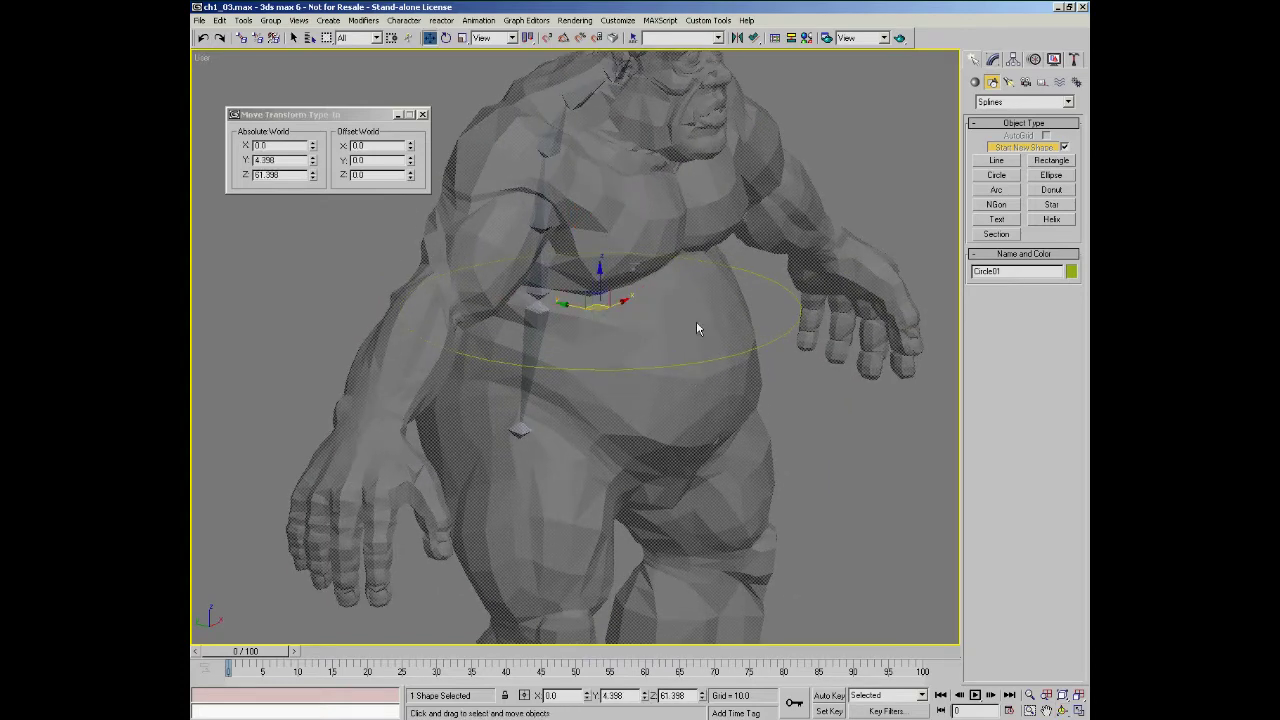
- Shift the circle slightly toward the character's back in the Left view, to about Y 4.8
key(ctrl+r)
mouse_move(631, 334)
mouse_down()
mouse_move(644, 317)
mouse_move(617, 324)
mouse_move(616, 341)
mouse_up()
key(alt+z)
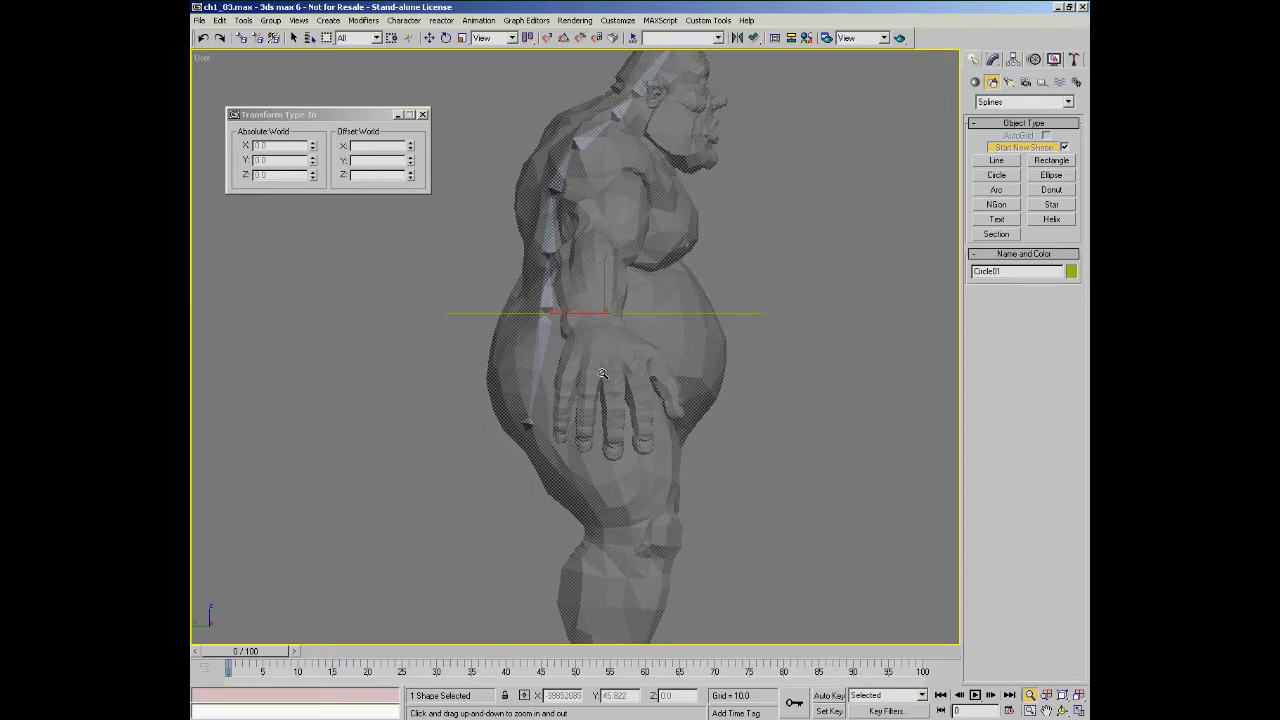
key(ctrl+r)
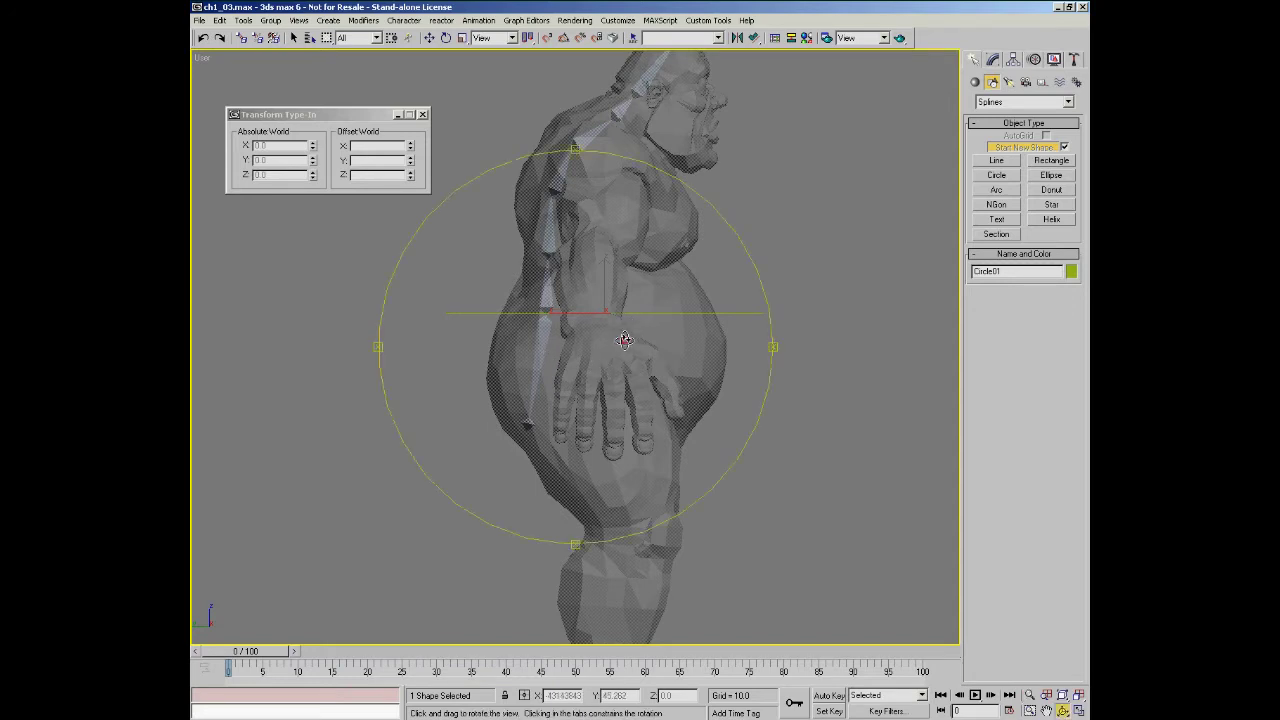
key(l)
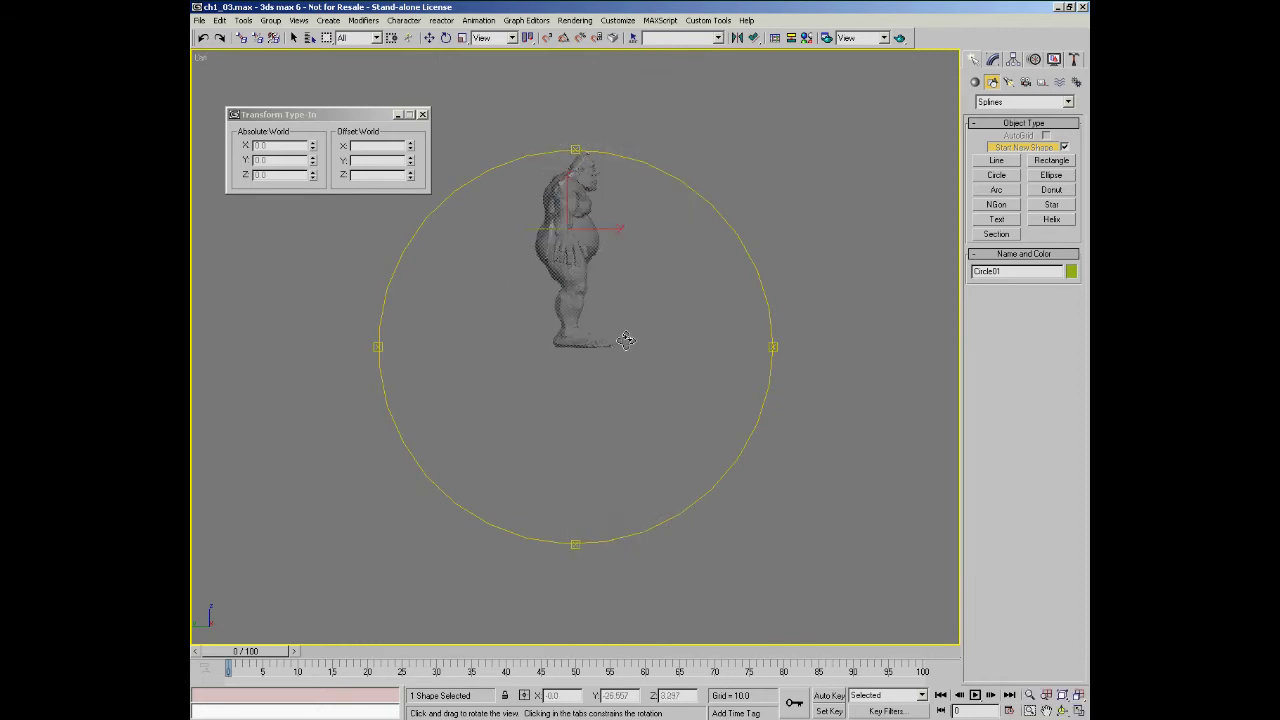
key(z)
key(alt+z)
drag(625, 310, 624, 337)
key(w)
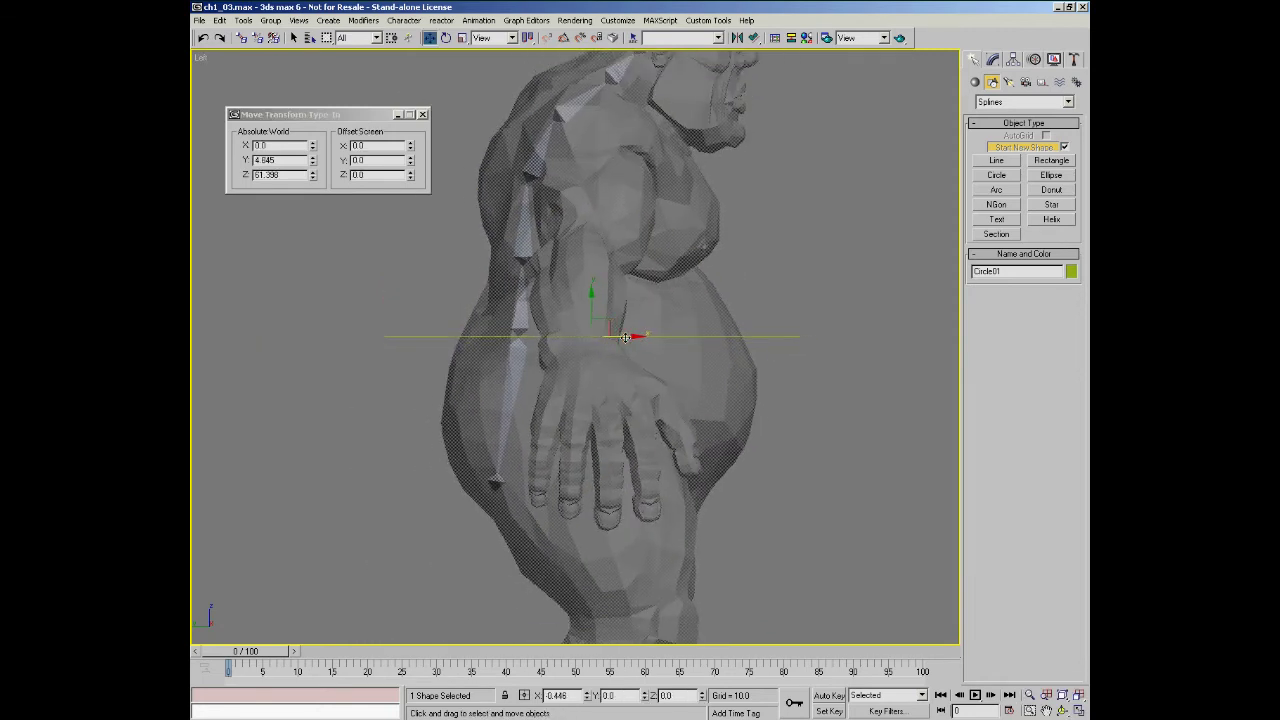
- Turn on Display Render Mesh for the waist circle and switch the view to wireframe
key(ctrl+r)
drag(628, 338, 577, 268)
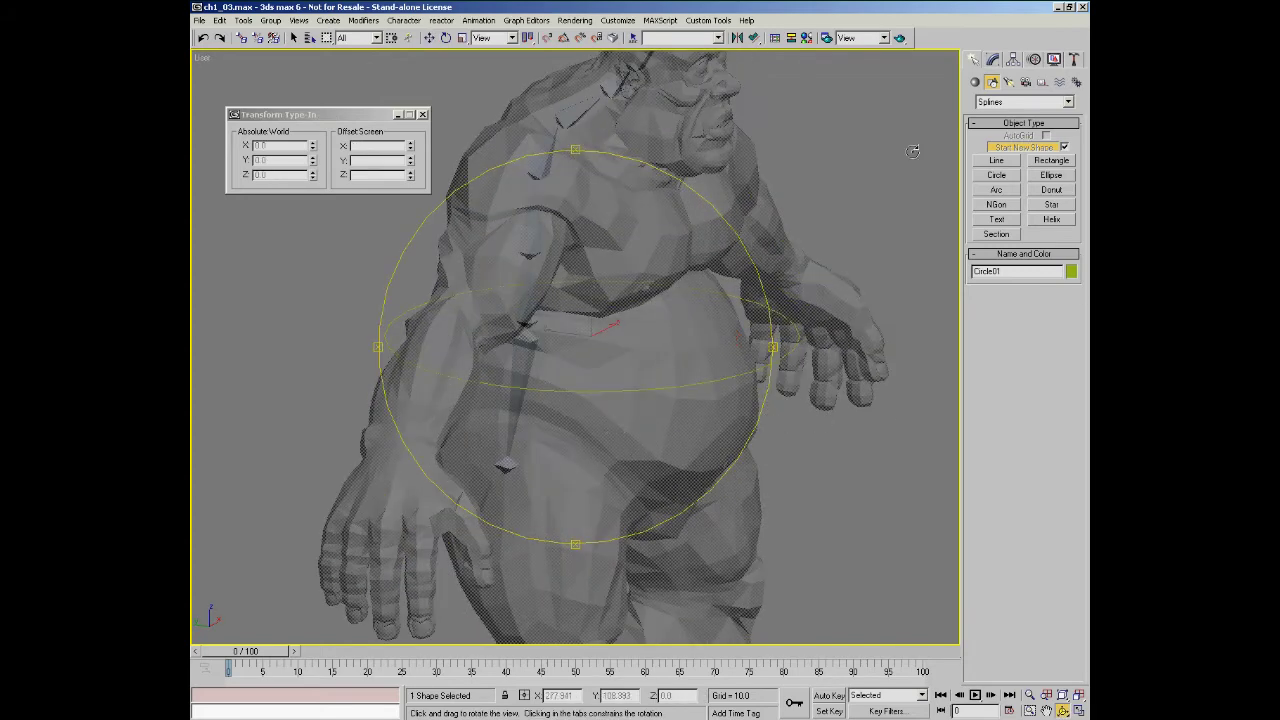
mouse_move(647, 357)
mouse_down()
mouse_move(560, 360)
mouse_move(632, 362)
mouse_up()
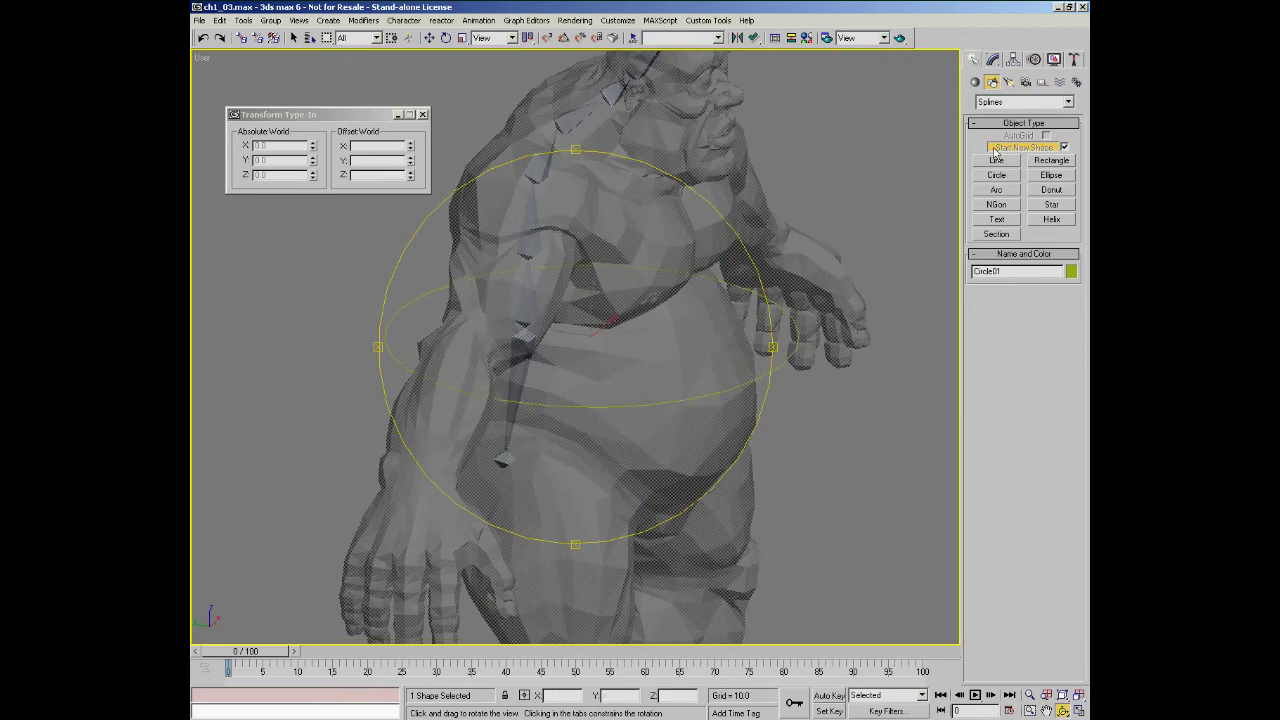
click(992, 62)
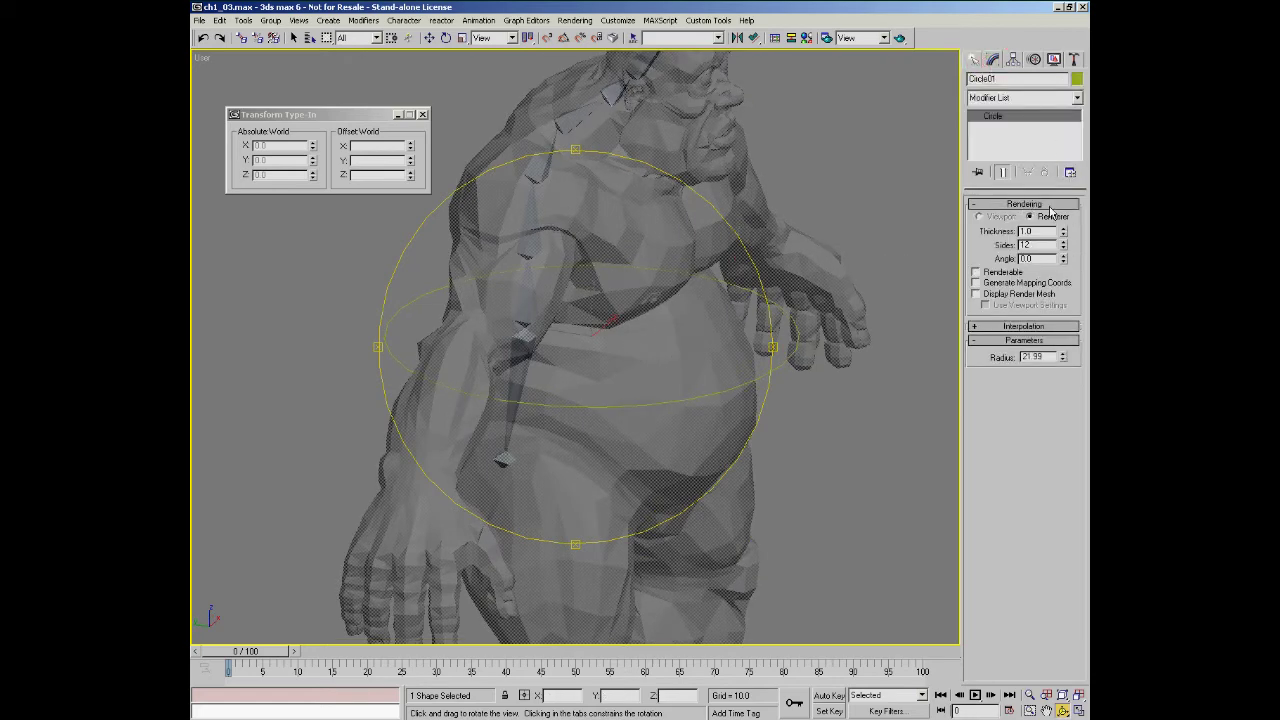
click(976, 294)
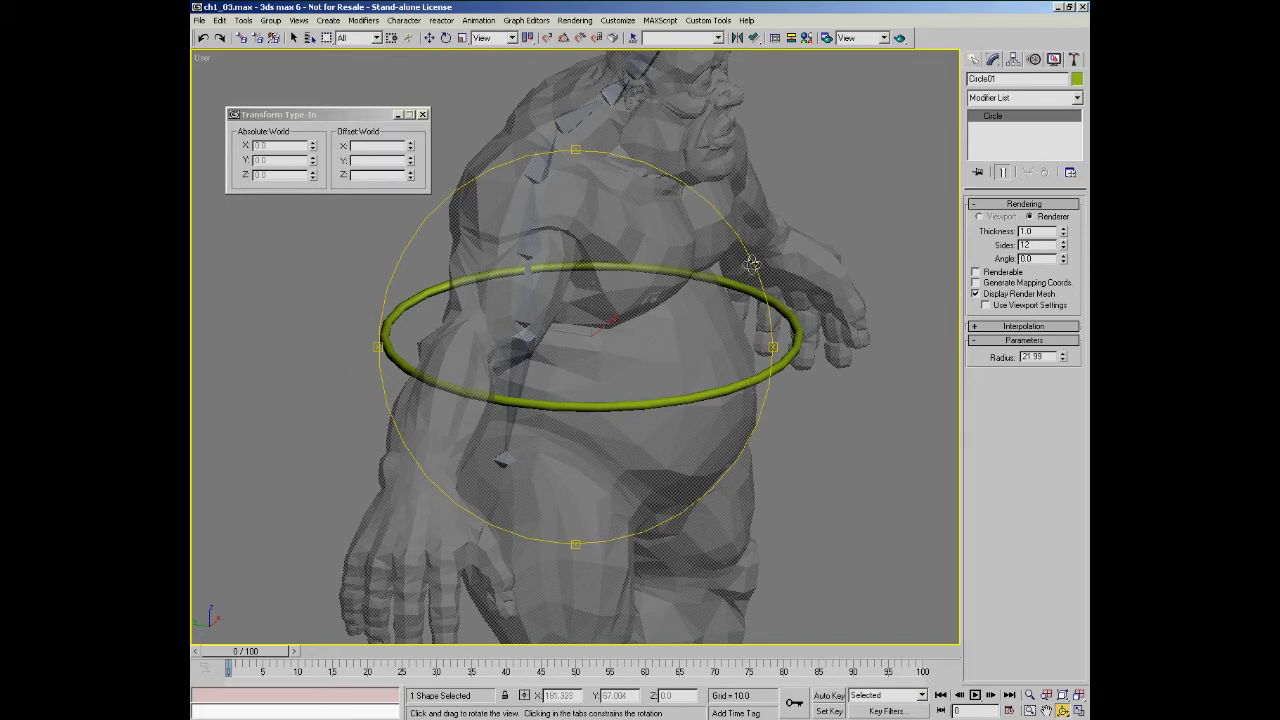
key(F3)
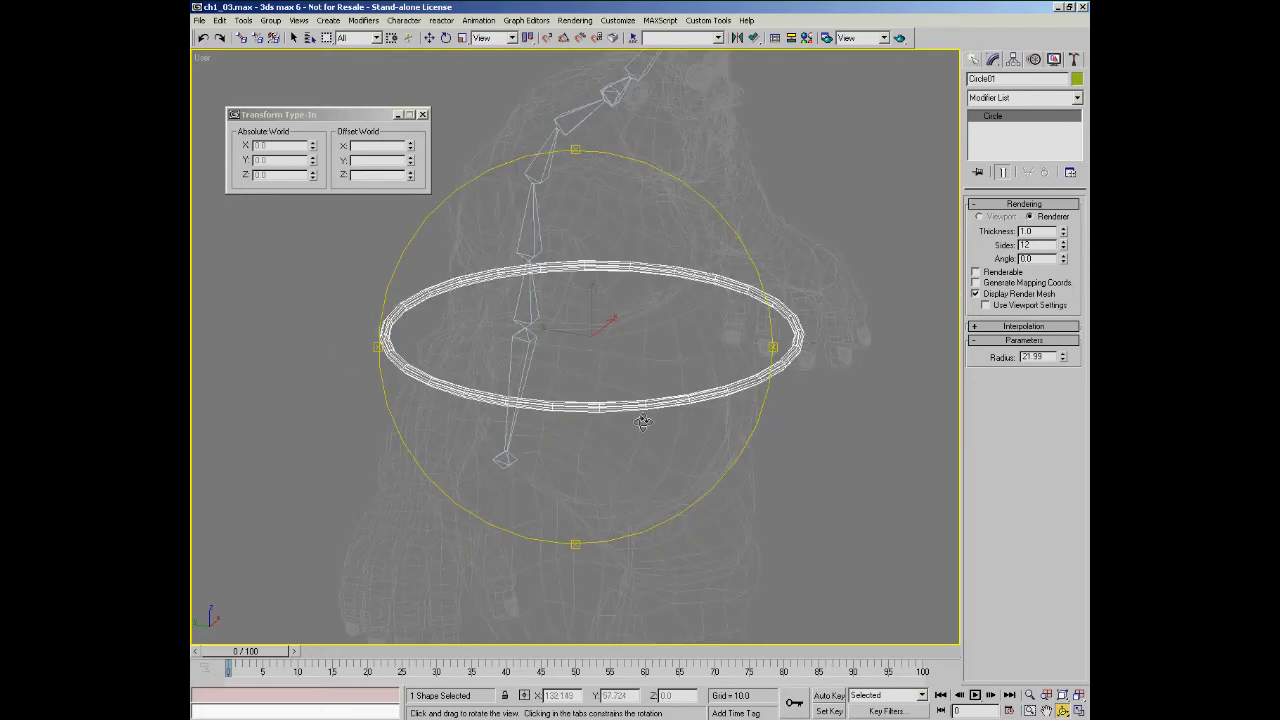
- Reduce the waist circle's render mesh to 3 sides and set its interpolation steps to 3
key(F3)
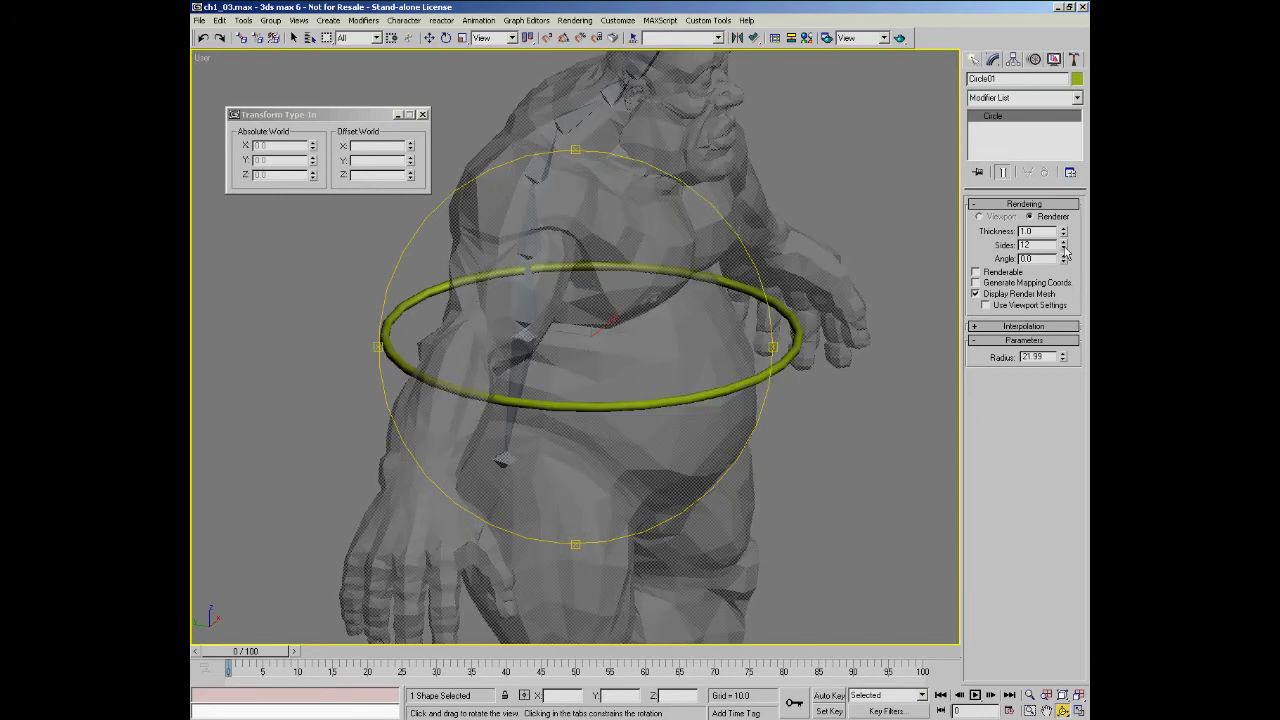
drag(1064, 248, 1064, 262)
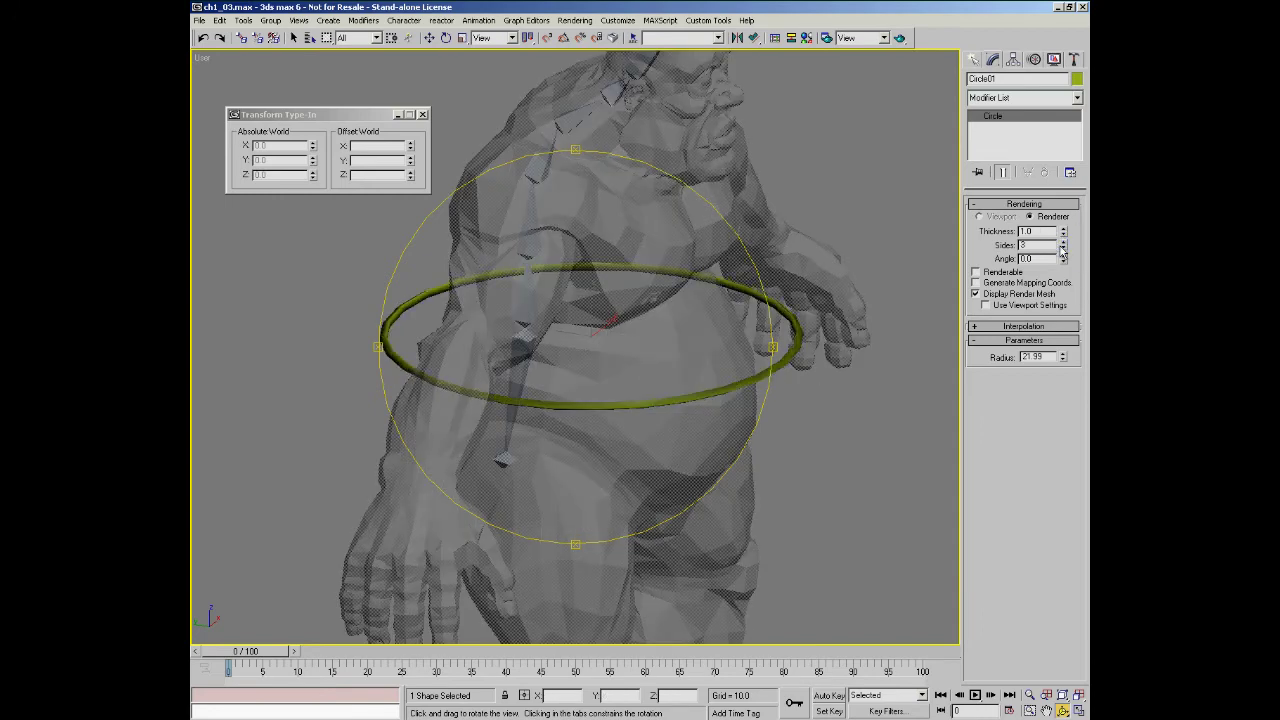
key(F3)
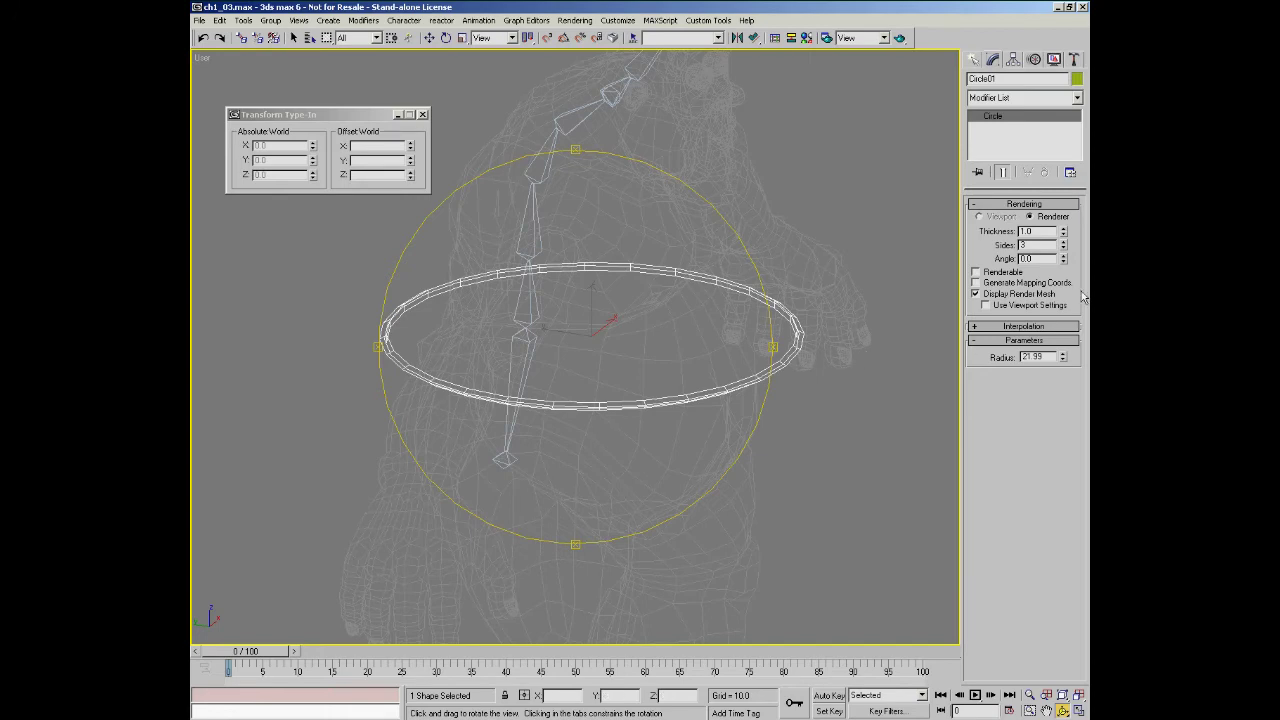
click(1020, 327)
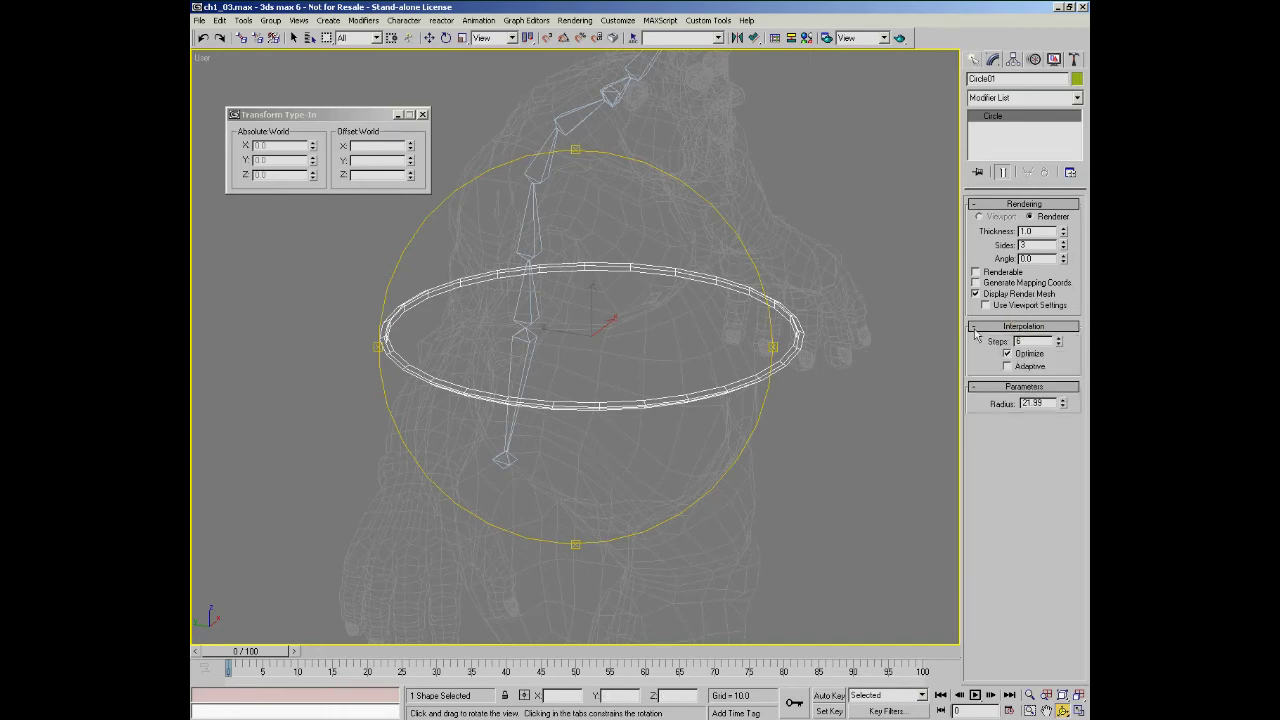
double_click(1040, 342)
text(3)
key(Return)
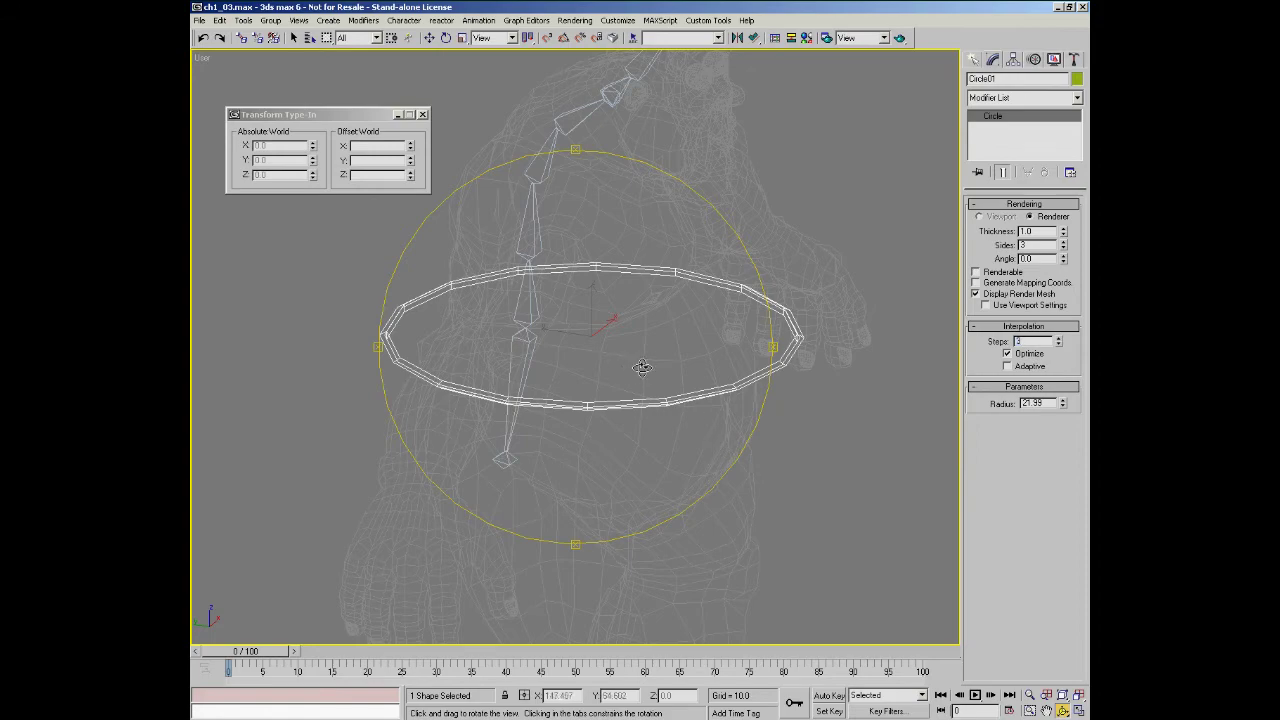
- Try a different render mesh thickness on the waist circle and reset it to 1
mouse_move(643, 363)
mouse_down()
mouse_move(631, 369)
mouse_move(642, 392)
mouse_move(703, 351)
mouse_move(591, 325)
mouse_move(559, 345)
mouse_up()
mouse_move(1064, 232)
mouse_down()
mouse_move(1065, 123)
mouse_move(1066, 328)
mouse_move(1066, 190)
mouse_move(1066, 215)
mouse_up()
double_click(1027, 230)
text(1)
key(Return)
- Return to shaded display and change the waist circle's object color to dark blue
drag(643, 369, 586, 334)
ctrl+alt+middle_drag(583, 332, 575, 343)
drag(603, 362, 631, 377)
key(w)
key(ctrl+r)
drag(576, 320, 594, 368)
key(ctrl+p)
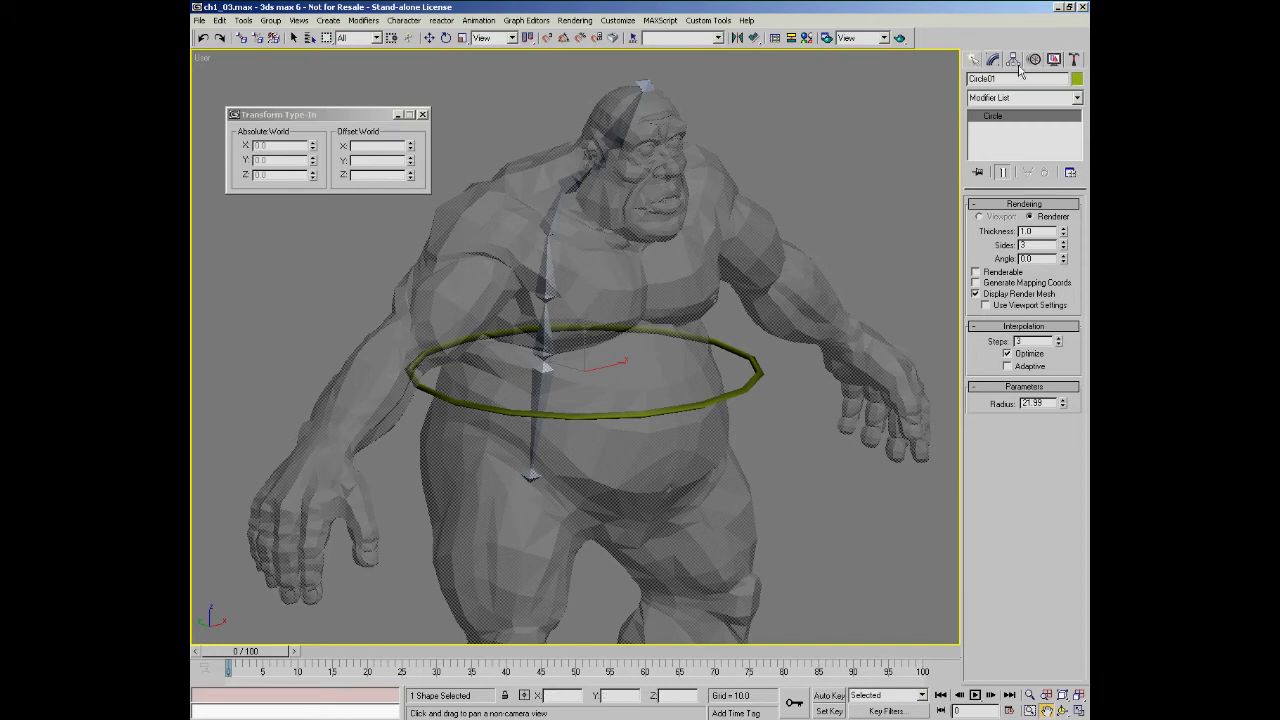
click(1076, 78)
click(699, 345)
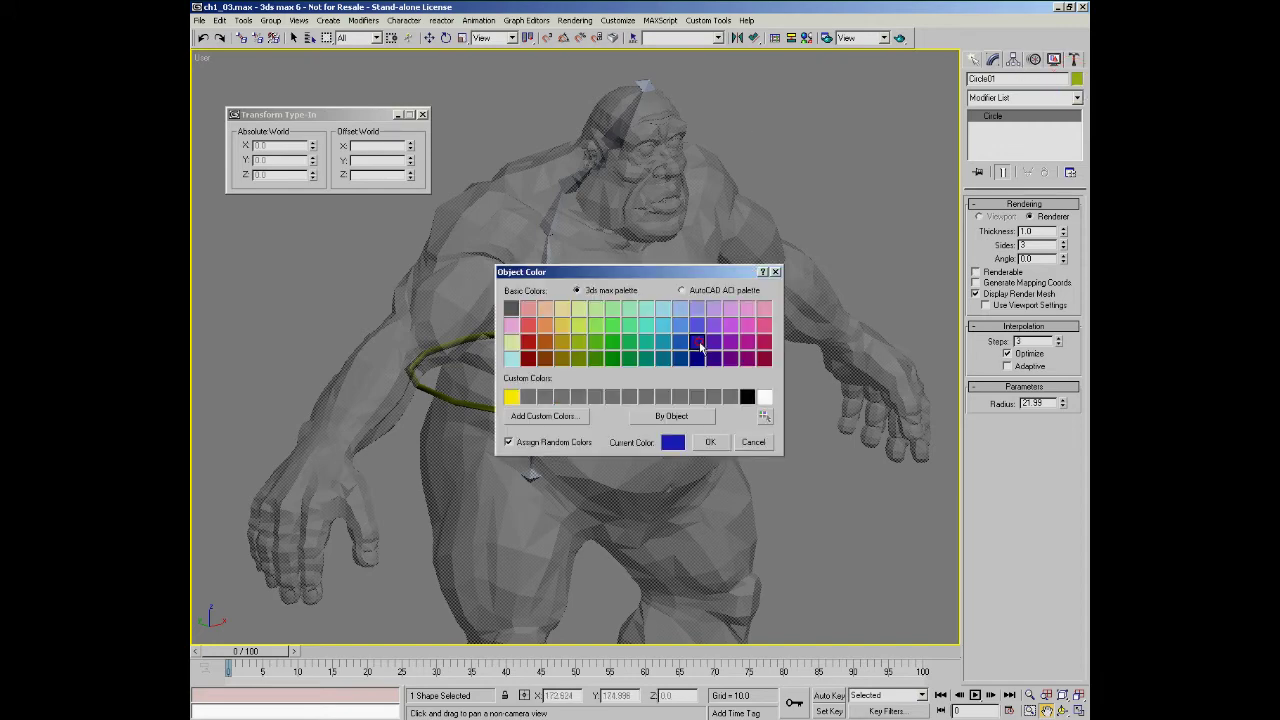
click(714, 446)
- Examine the waist circle's position relative to the spine bones and the body in the Left view
drag(633, 393, 568, 378)
key(alt+z)
key(w)
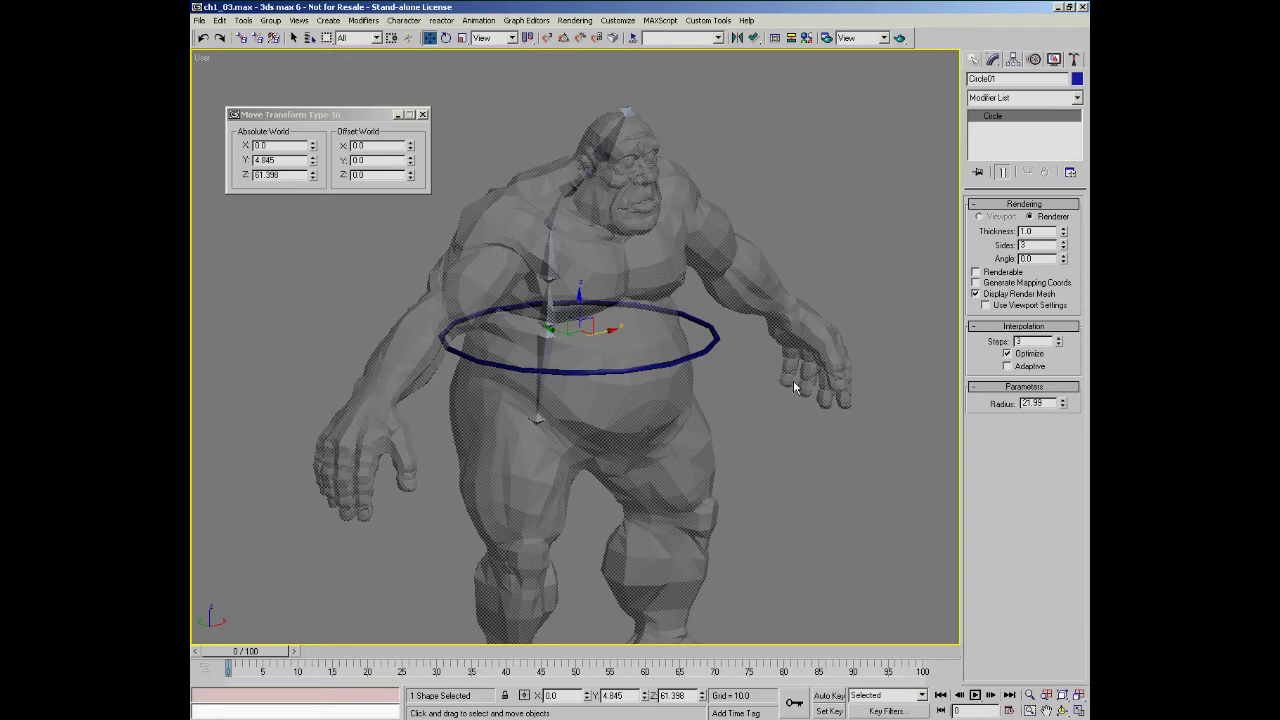
key(l)
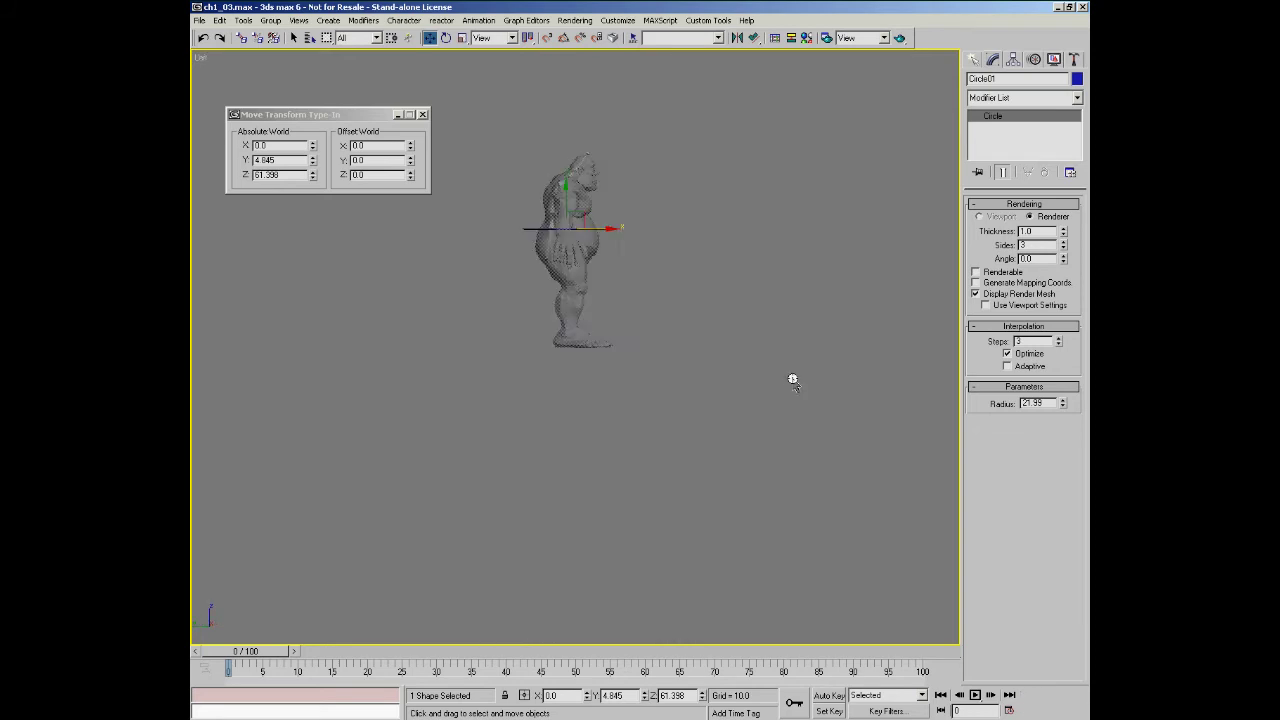
key(z)
ctrl+alt+middle_drag(626, 310, 549, 385)
drag(501, 351, 475, 369)
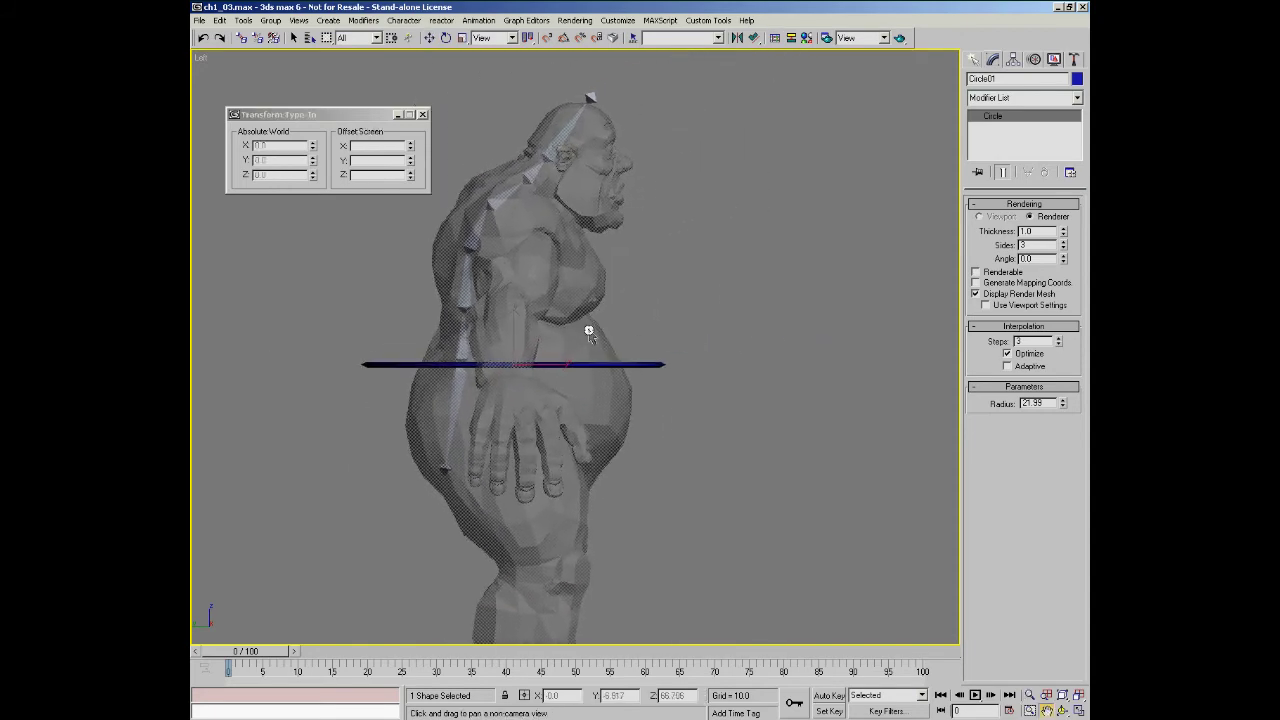
key(alt+z)
ctrl+alt+middle_drag(510, 334, 521, 298)
middle_drag(554, 257, 552, 290)
key(w)
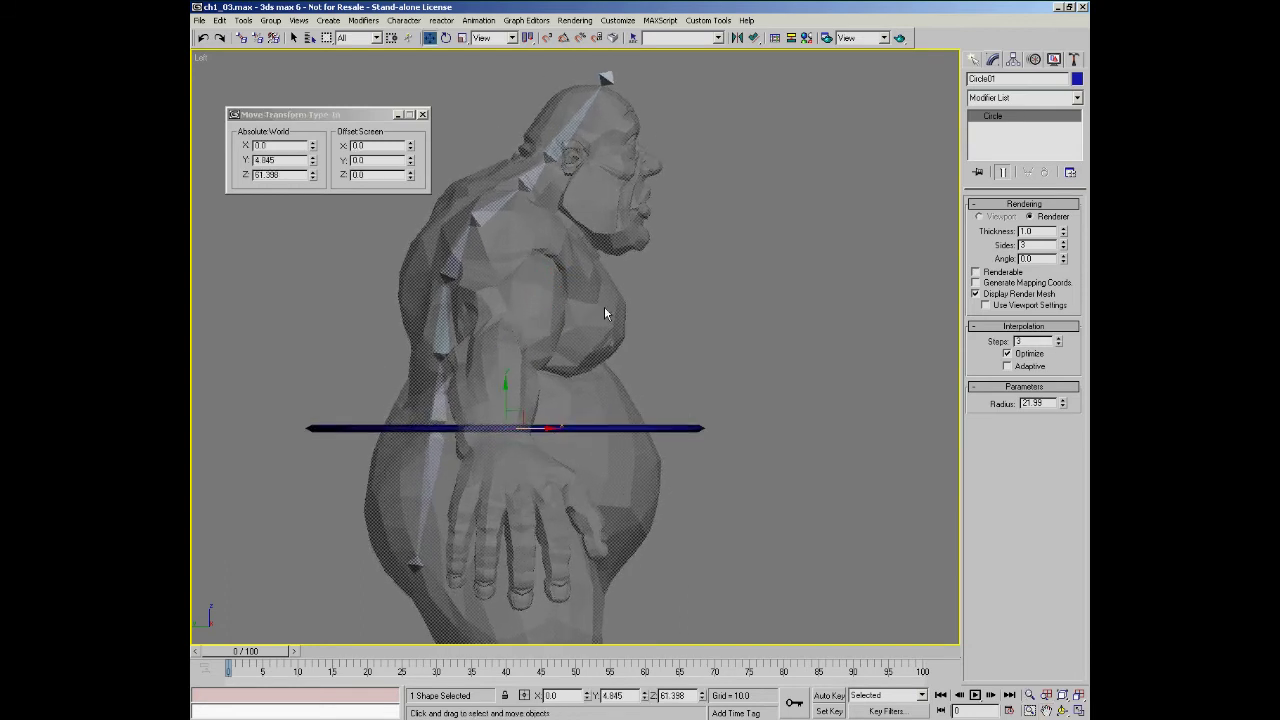
- Draw a small circle with a radius of about 3.6 in front of the character in the Top view and set its absolute X position to 0
click(973, 60)
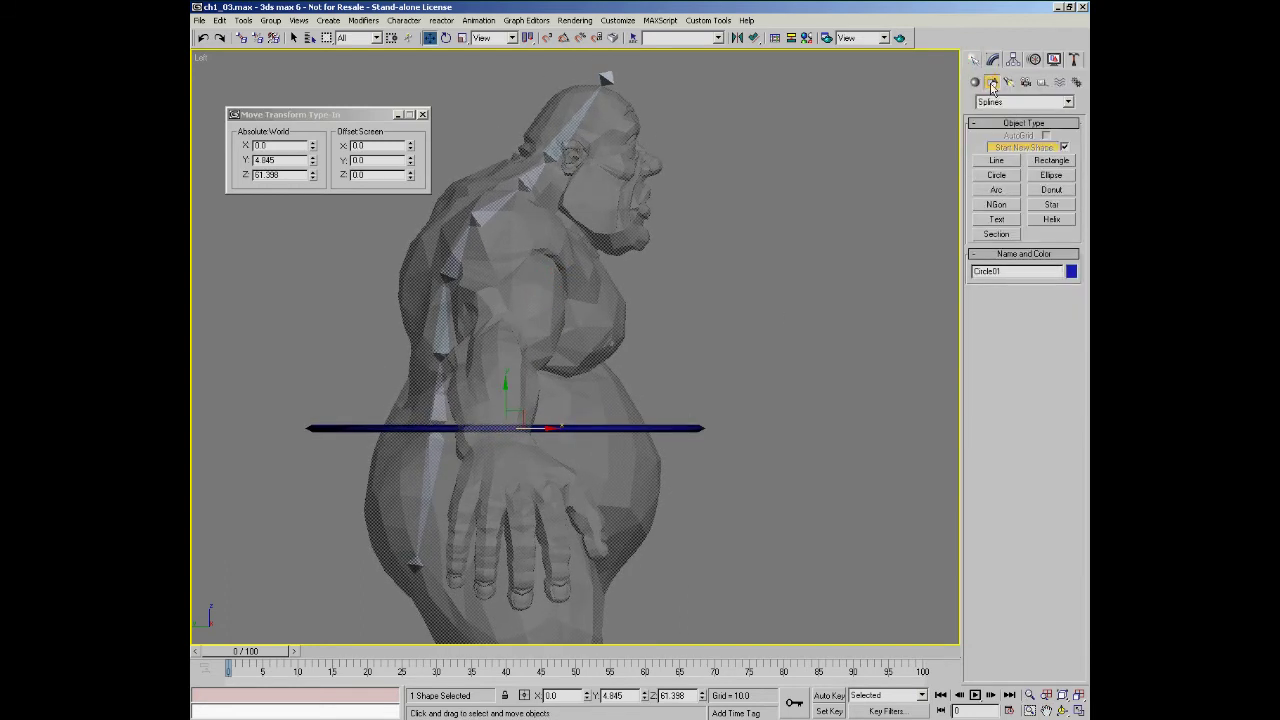
click(996, 177)
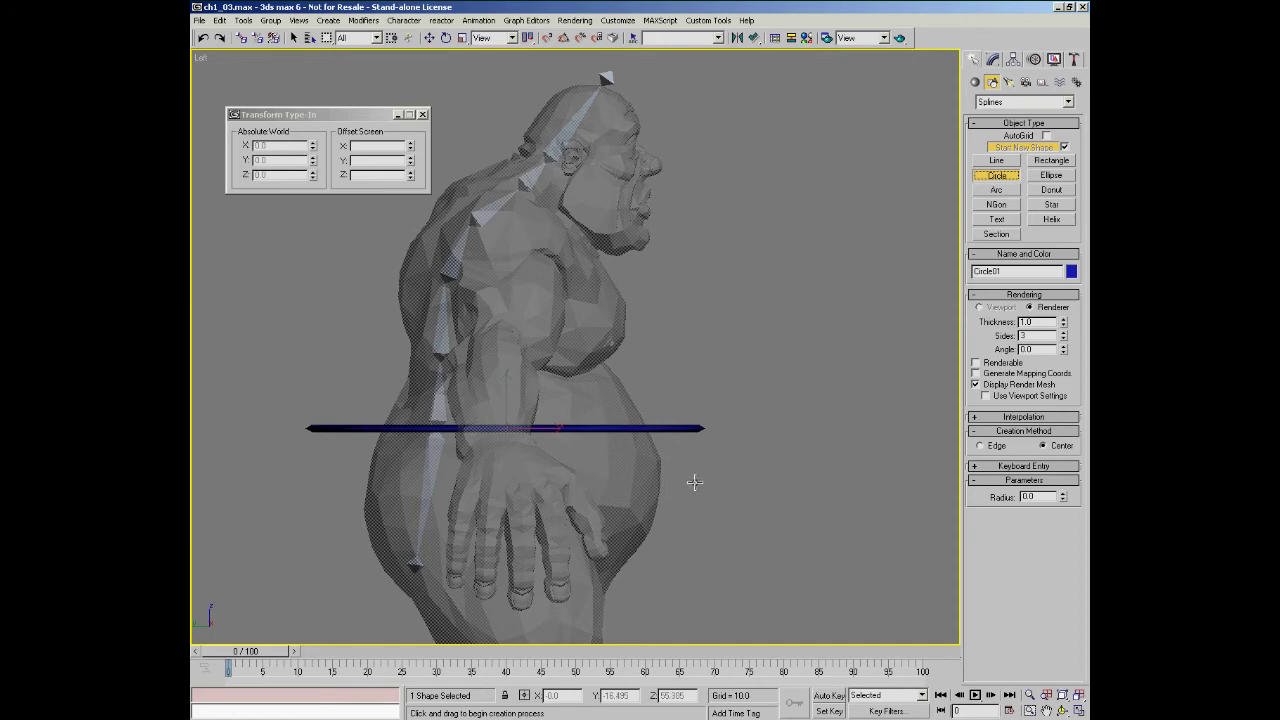
key(t)
scroll(646, 497, up, 1)
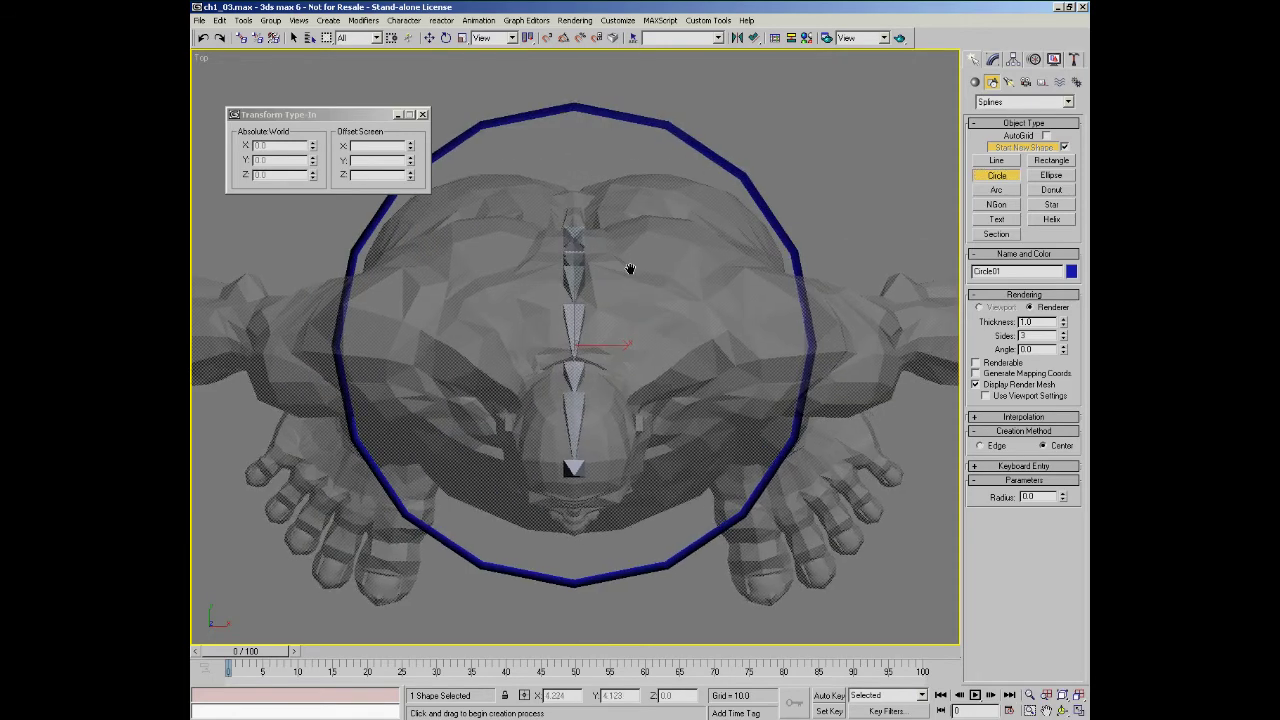
scroll(601, 357, up, 5)
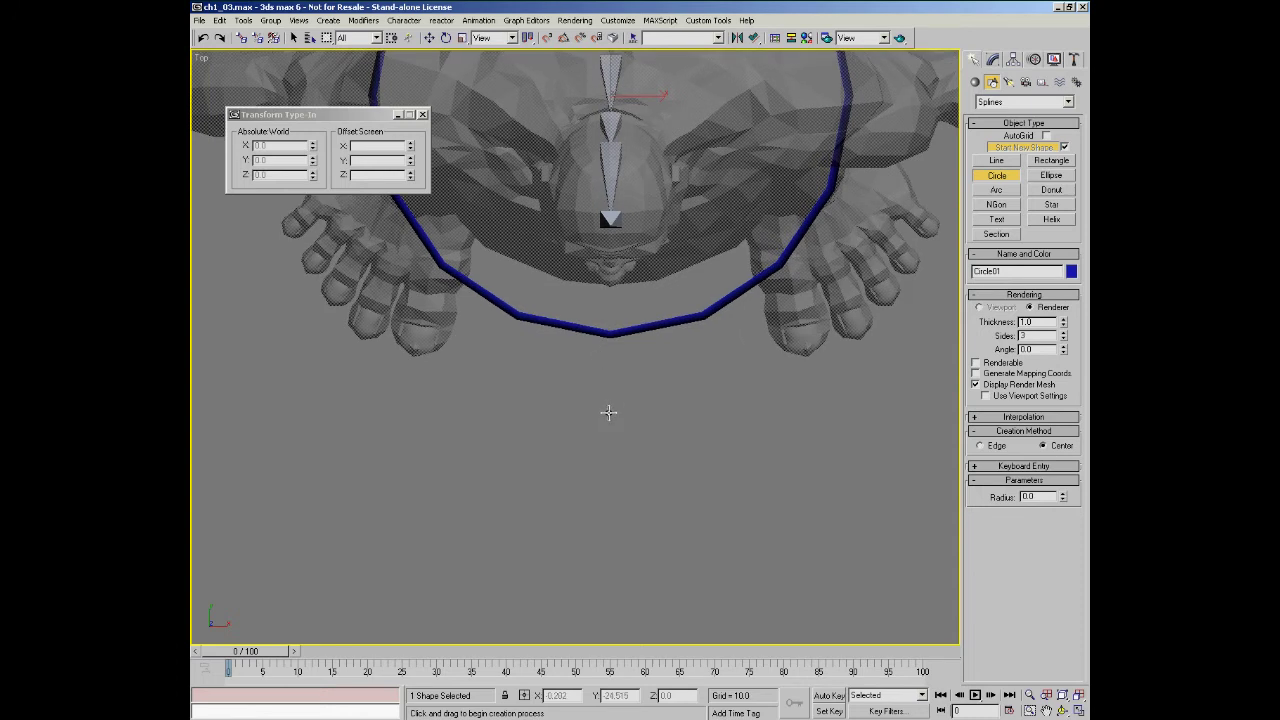
drag(608, 412, 614, 451)
key(w)
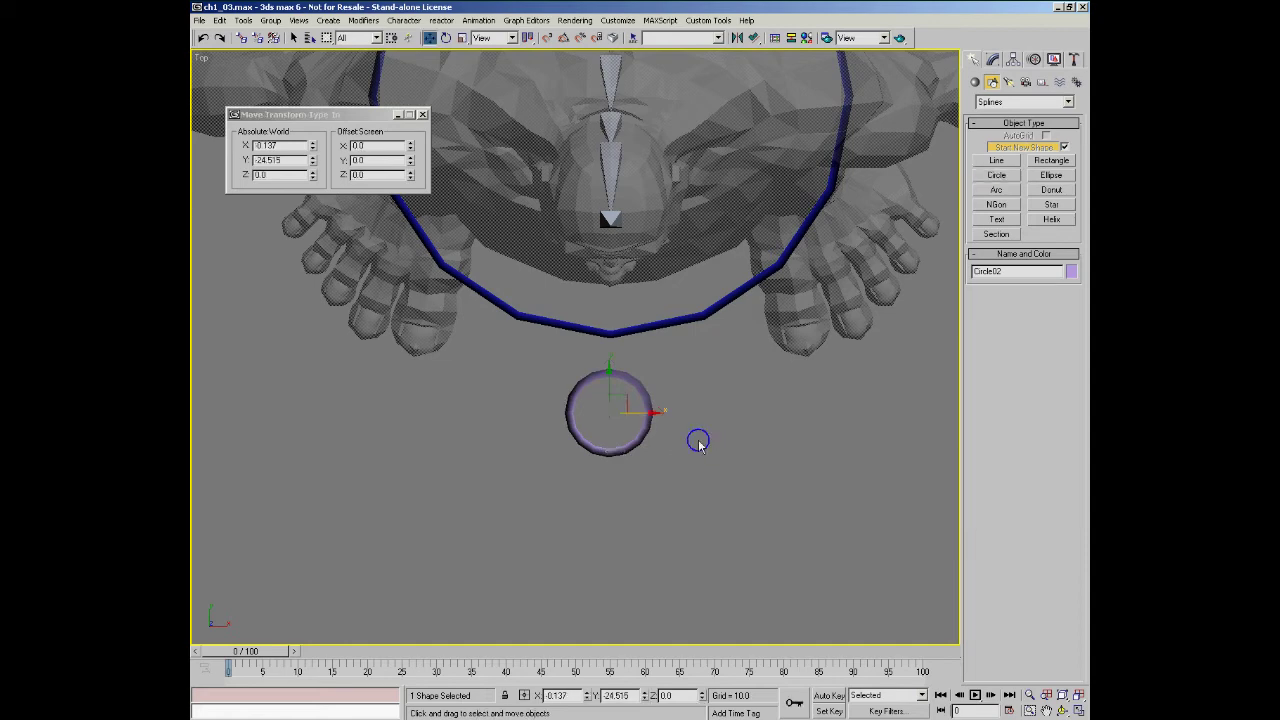
right_click(312, 148)
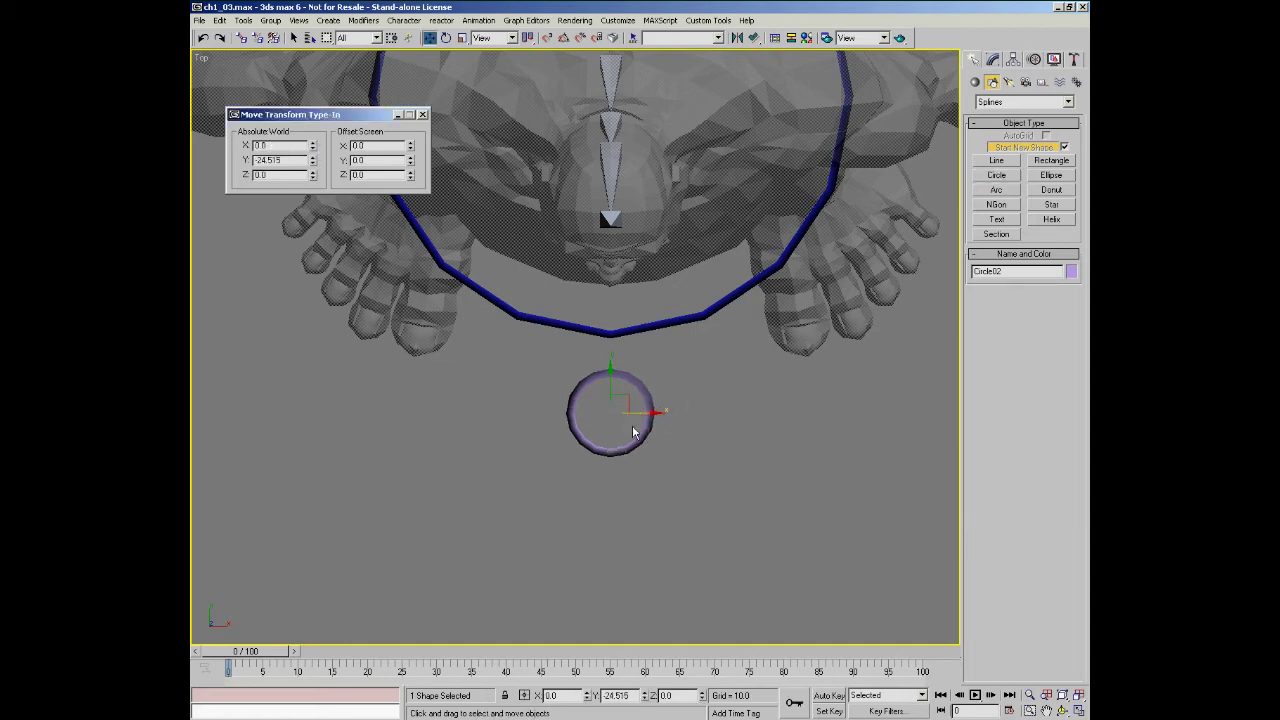
- With angle snap on, rotate a cloned copy of the small circle 90 degrees so that it stands upright
key(ctrl+r)
drag(620, 413, 686, 308)
key(alt+z)
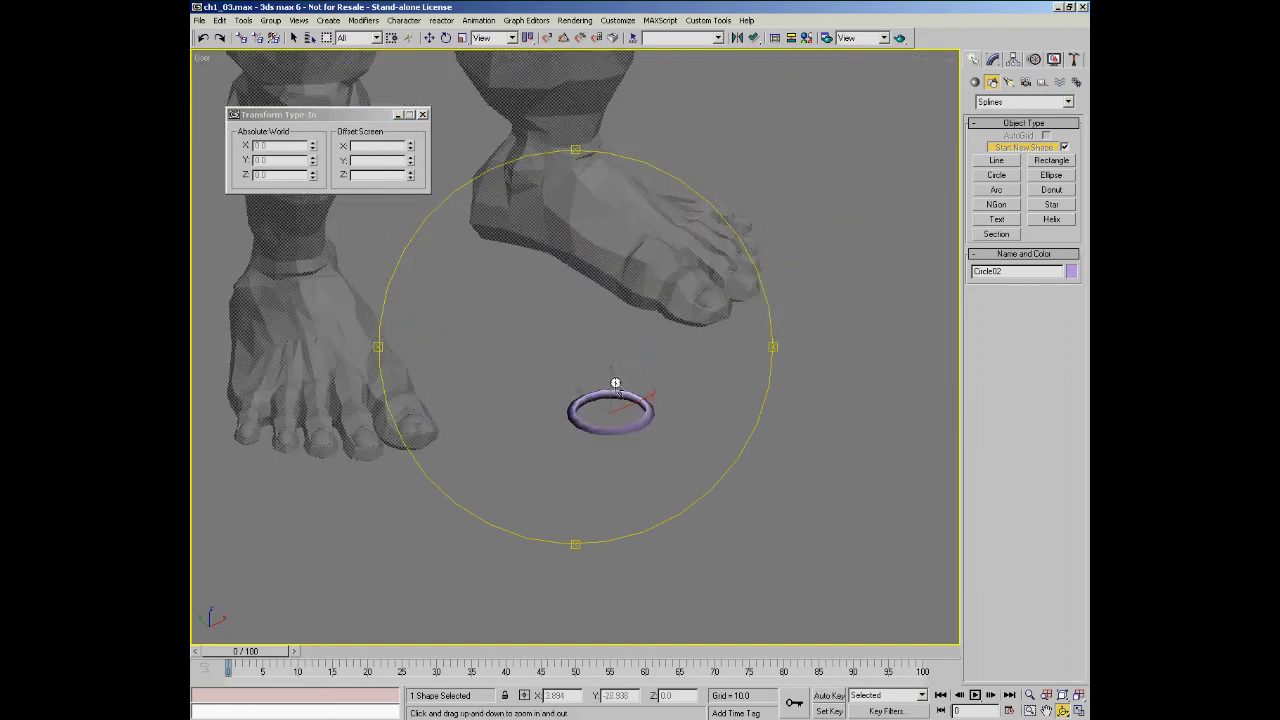
drag(614, 384, 633, 325)
right_click(677, 369)
click(700, 381)
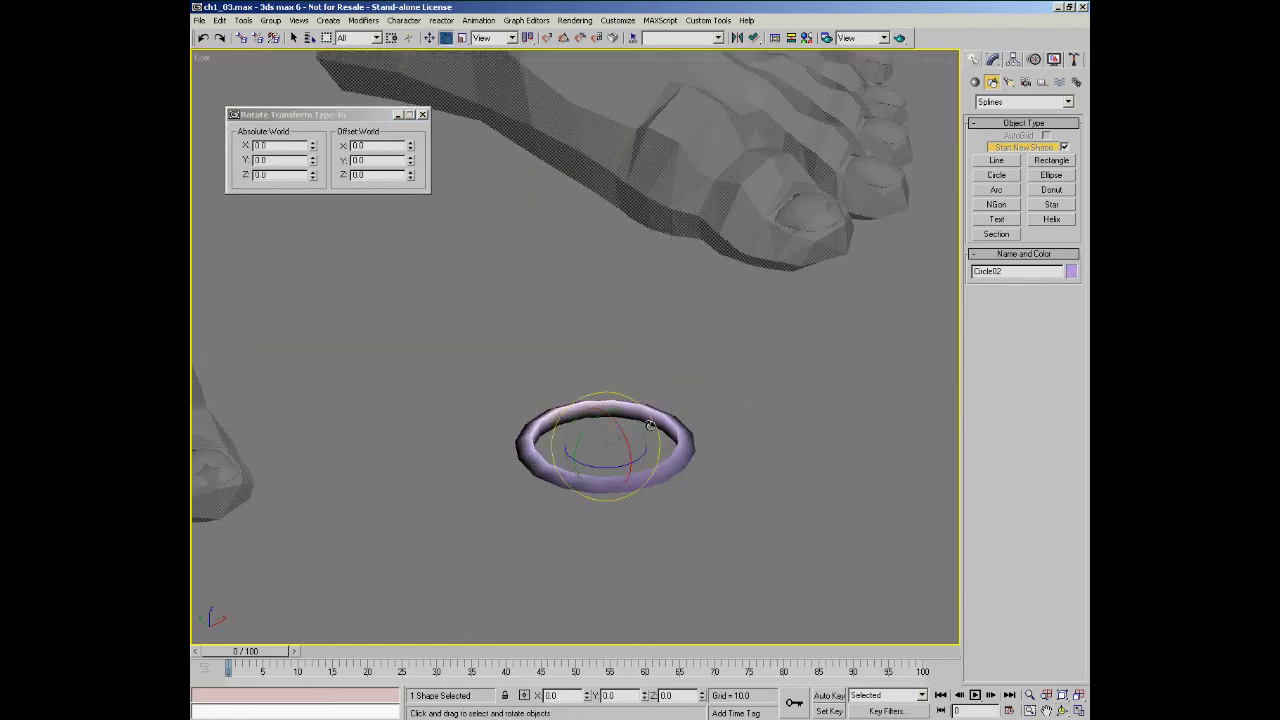
click(545, 37)
mouse_move(612, 488)
shift+mouse_down()
mouse_move(508, 558)
mouse_move(525, 550)
shift+mouse_up()
right_click(525, 550)
shift+drag(578, 428, 575, 457)
shift+drag(598, 387, 517, 314)
click(594, 423)
- Clone a third ring by rotating a copy of the upright circle 90 degrees, perpendicular to the other two
key(ctrl+r)
key(shift+z)
key(e)
shift+drag(615, 465, 551, 461)
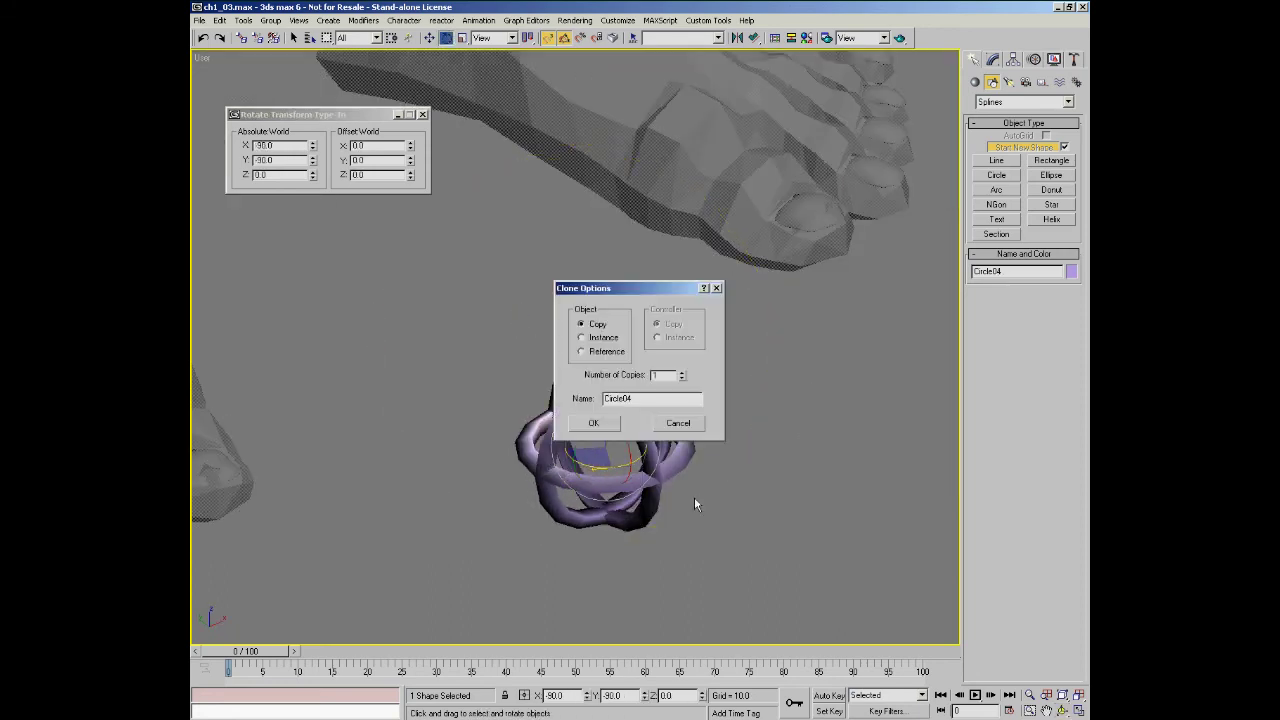
click(594, 423)
- Select the original flat small circle and convert it to an Editable Spline
click(684, 455)
click(992, 60)
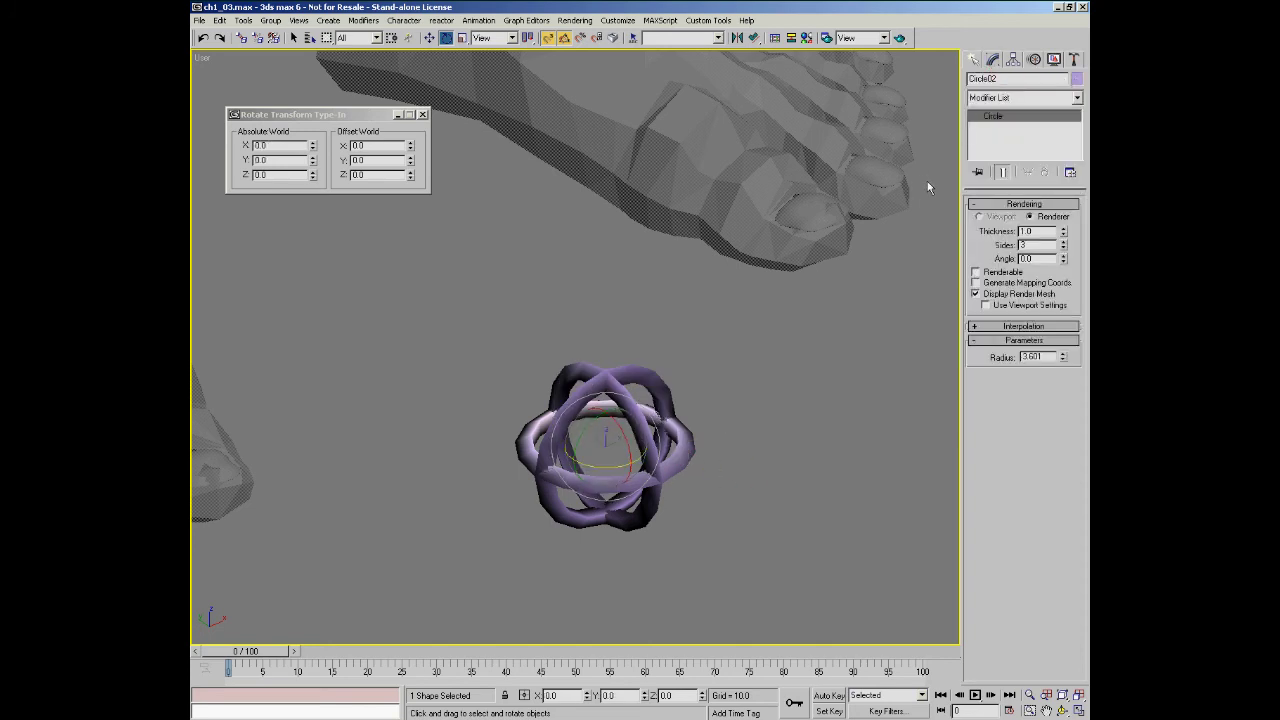
right_click(686, 364)
mouse_move(724, 504)
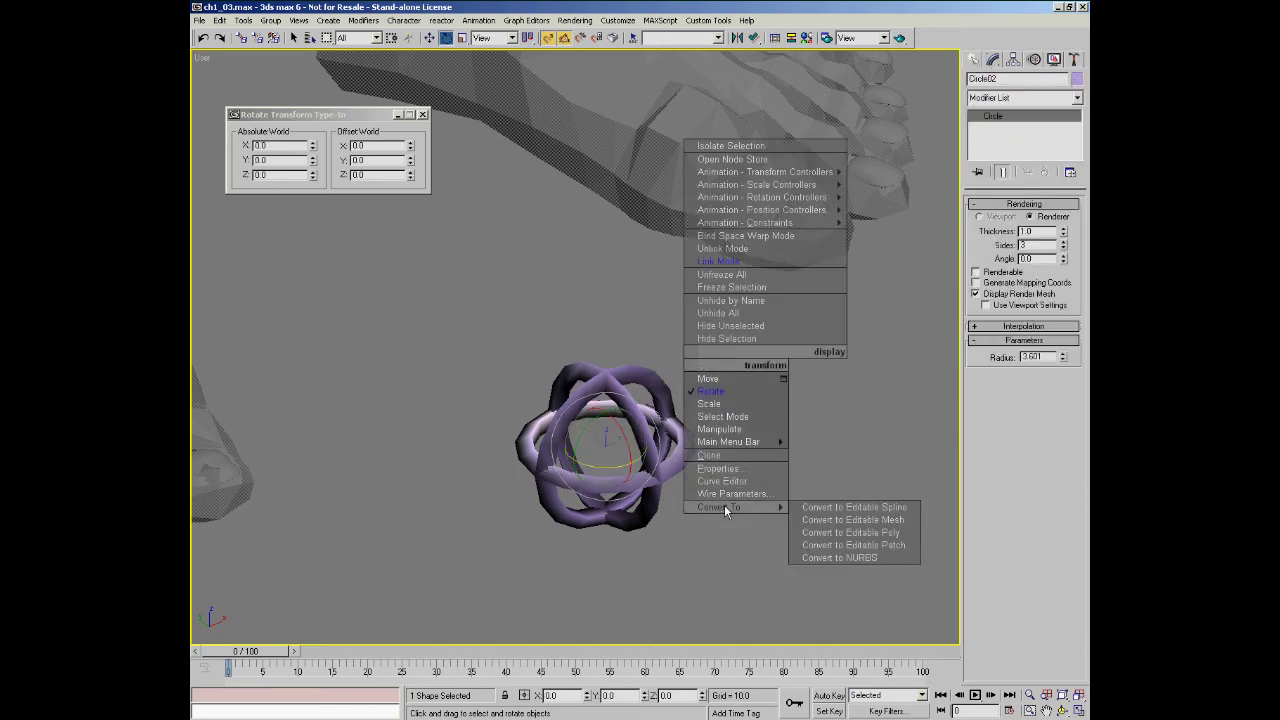
click(838, 507)
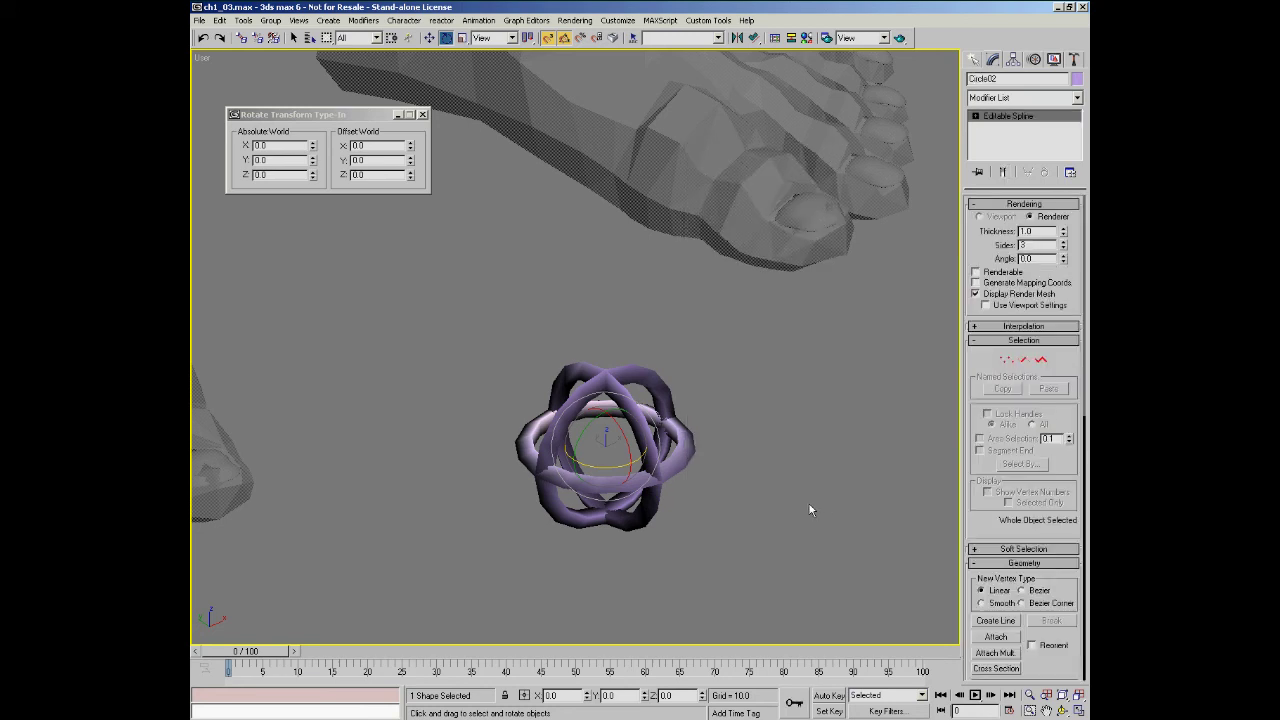
- Attach the two upright circles to the flat editable spline and turn off the 3D and angle snaps
right_click(768, 462)
click(612, 147)
scroll(978, 248, down, 3)
click(995, 527)
click(632, 377)
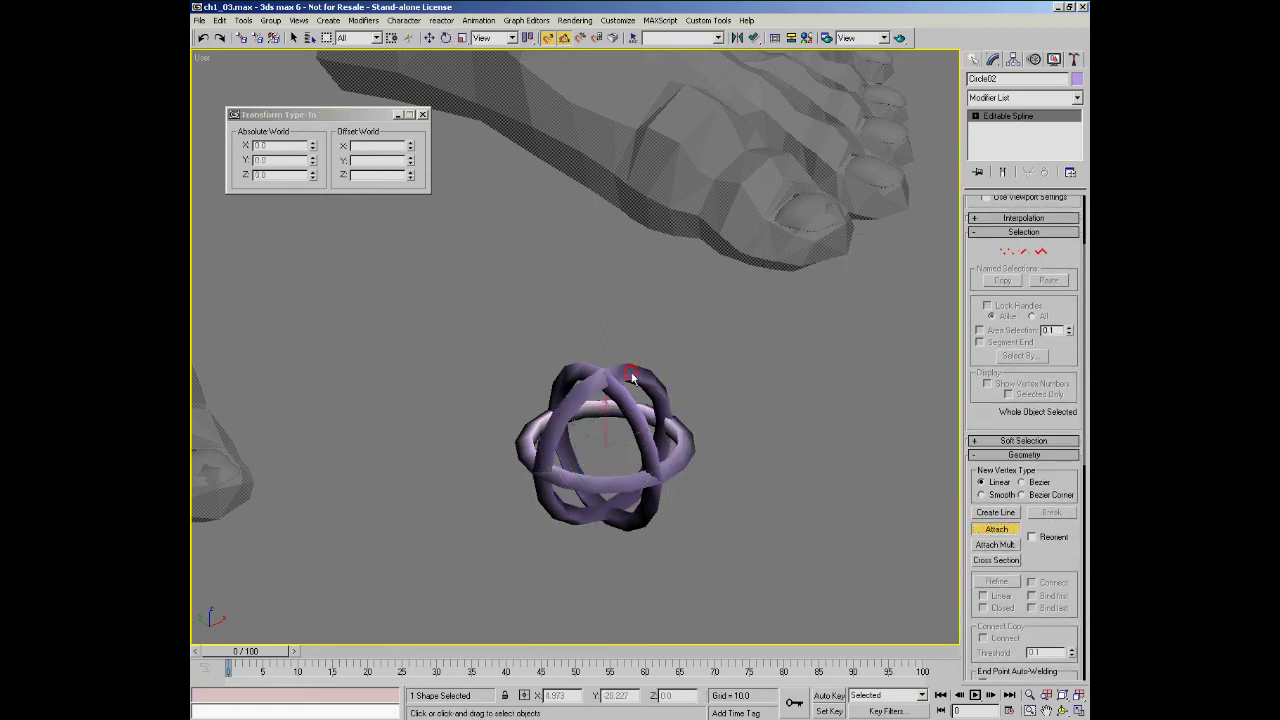
click(581, 372)
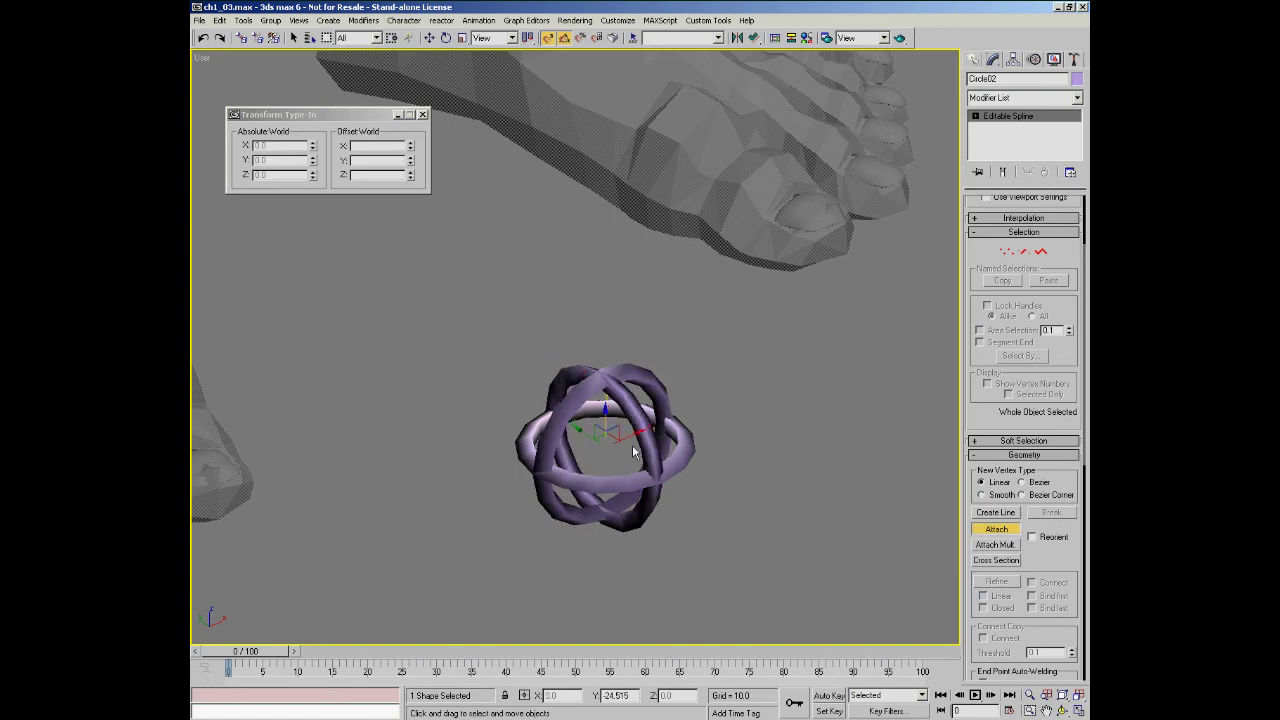
click(548, 38)
click(564, 38)
- Change the three-ring control's object color to the same dark blue as the waist circle
mouse_move(660, 410)
middle_down()
mouse_move(625, 418)
mouse_move(597, 443)
mouse_move(600, 460)
middle_up()
key(F3)
mouse_move(600, 335)
alt+middle_down()
mouse_move(666, 298)
mouse_move(575, 322)
mouse_move(628, 312)
mouse_move(622, 396)
alt+middle_up()
key(F3)
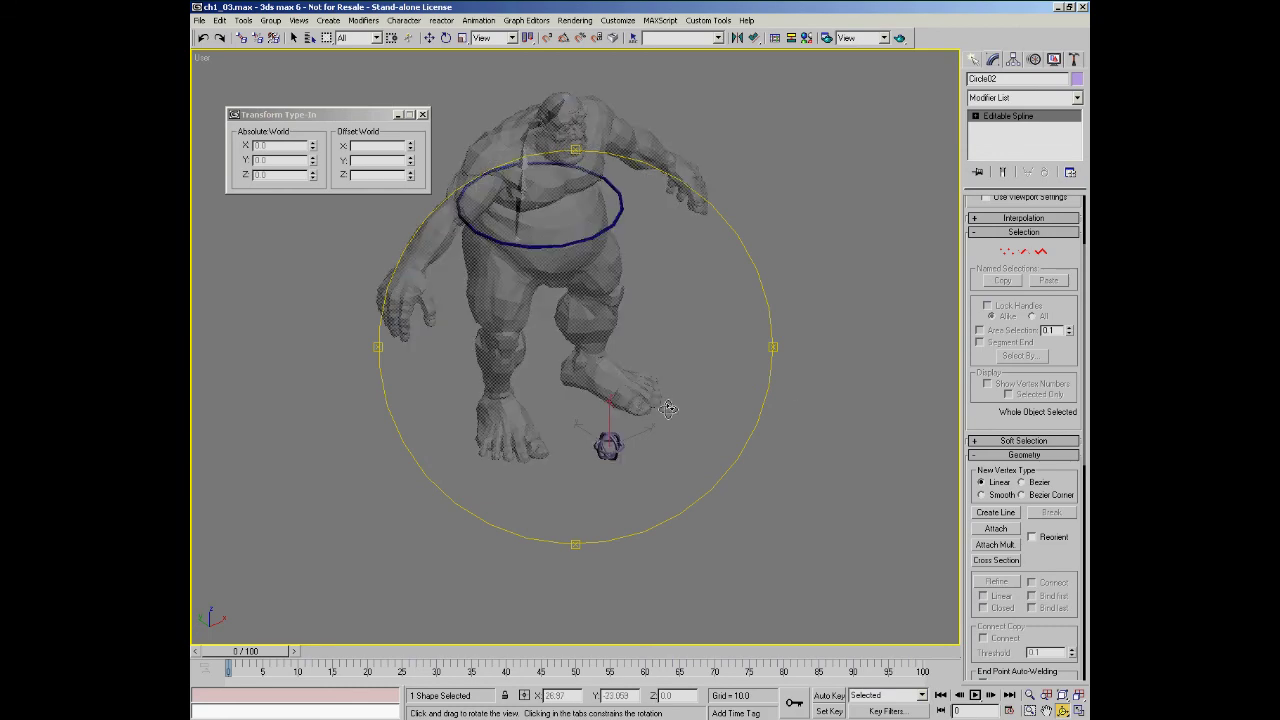
click(1076, 79)
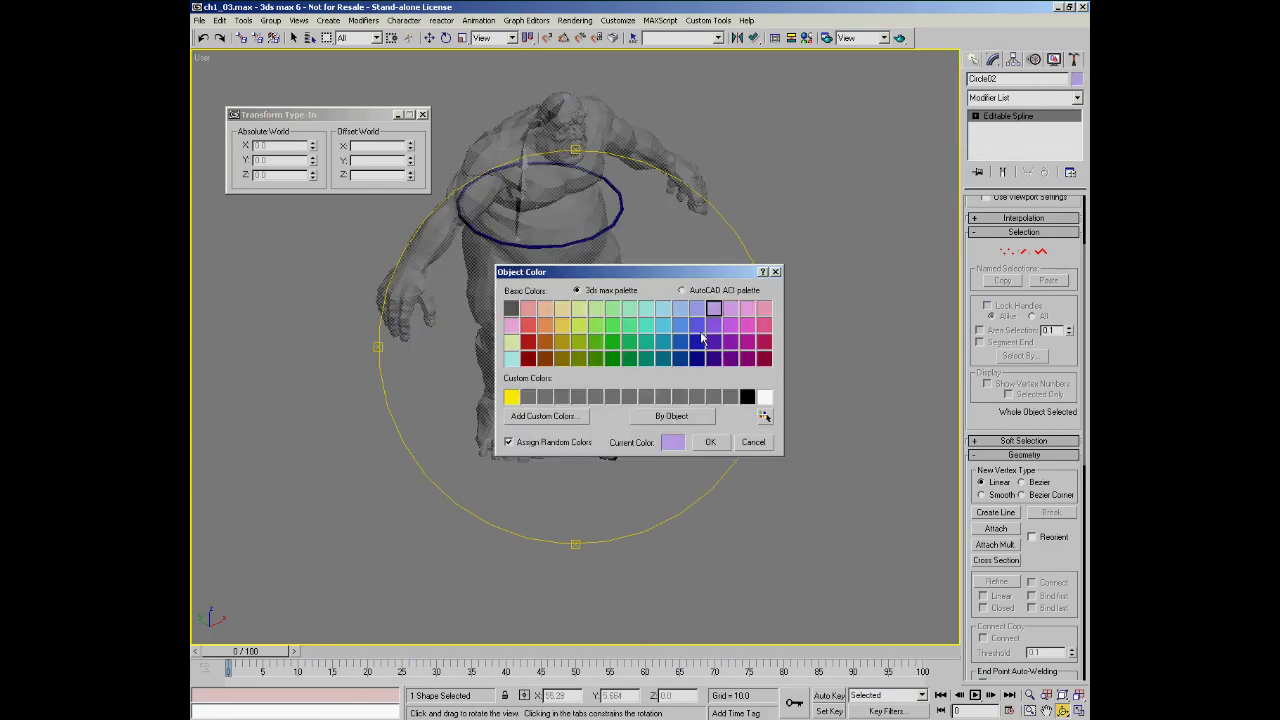
click(698, 343)
click(710, 442)
- Recolor the three-ring control to a lighter blue than the waist circle and make it ready for moving
drag(676, 412, 594, 338)
middle_drag(600, 317, 630, 361)
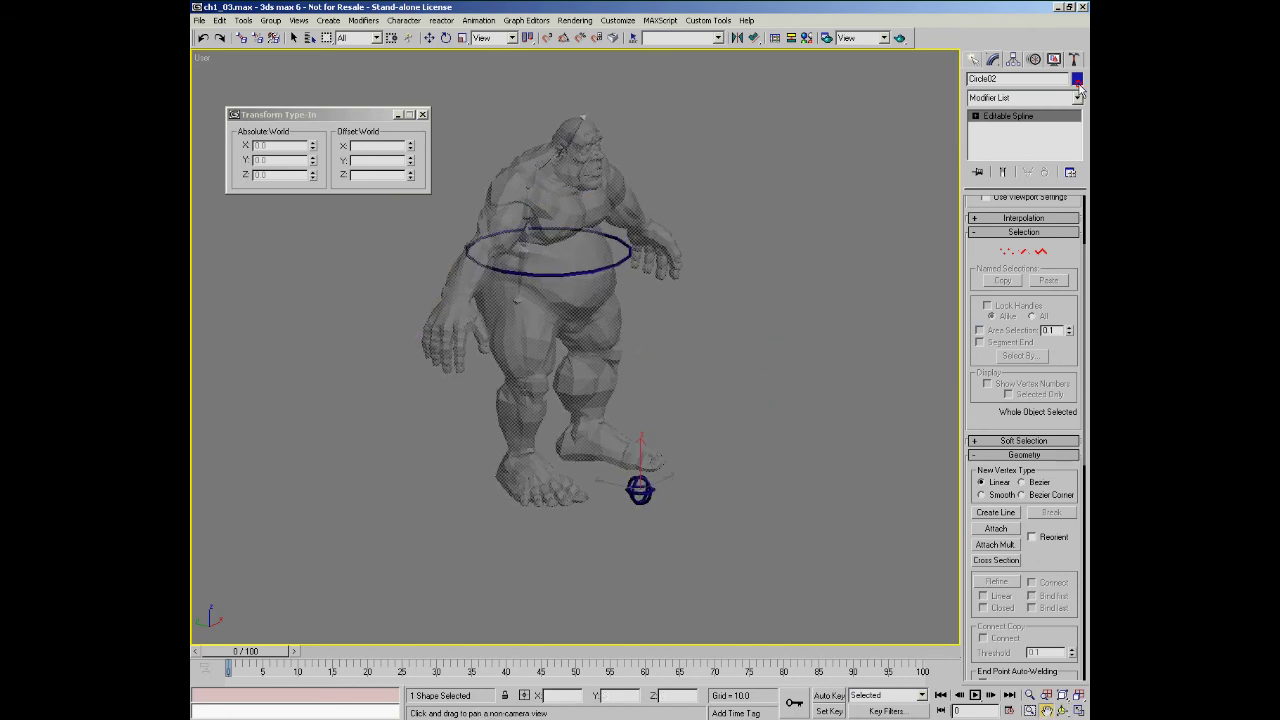
click(1077, 80)
click(692, 334)
click(710, 442)
key(w)
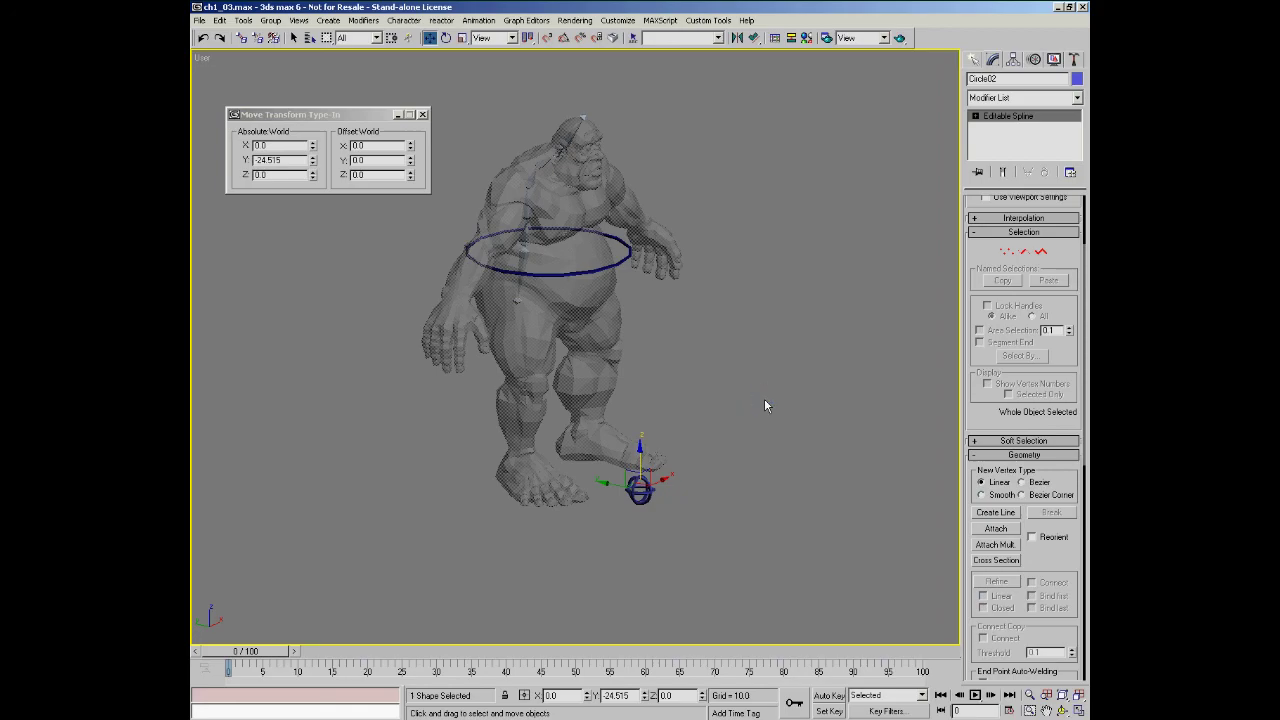